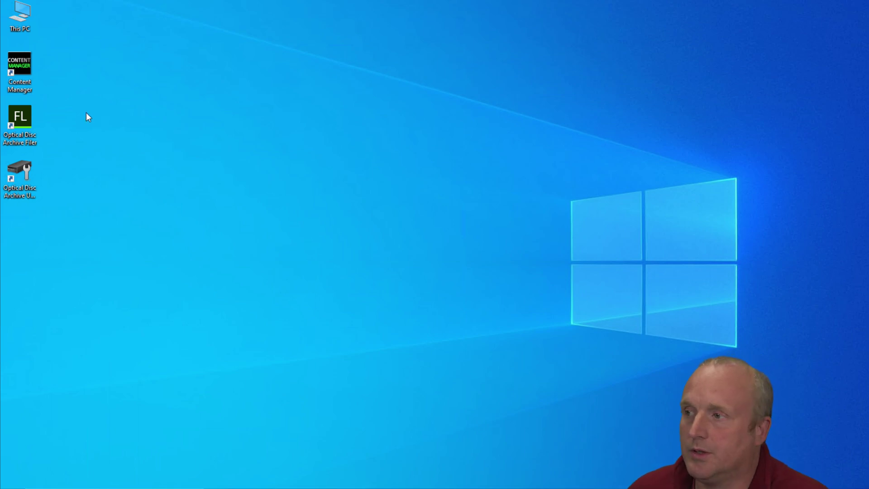
Check the eight MP4 files in E:\Mercia Vids, then return to the This PC view.
double_click(21, 13)
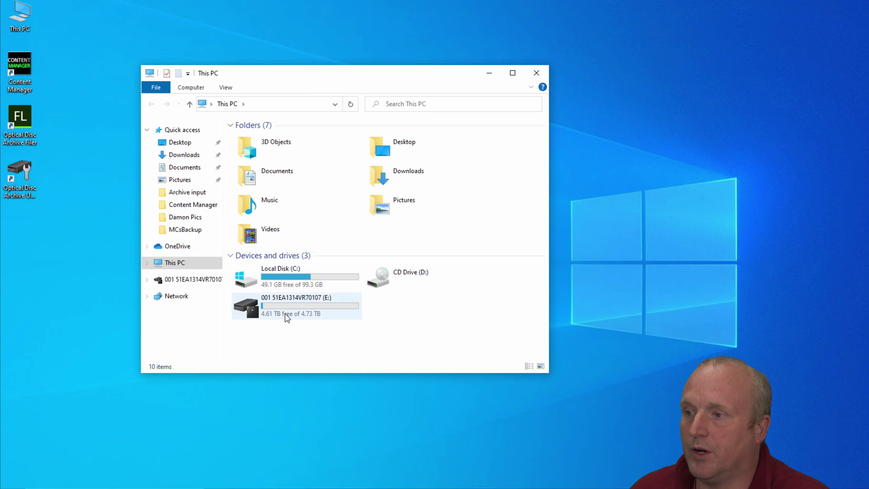
mouse_move(320, 315)
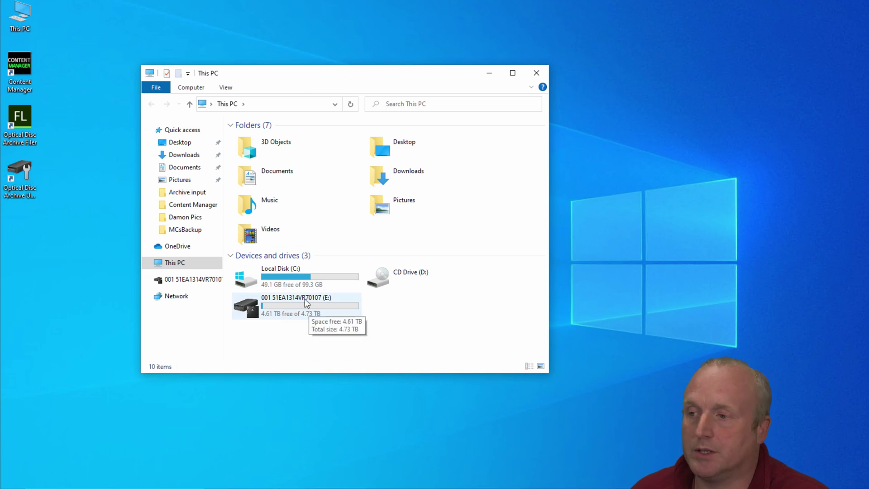
double_click(298, 303)
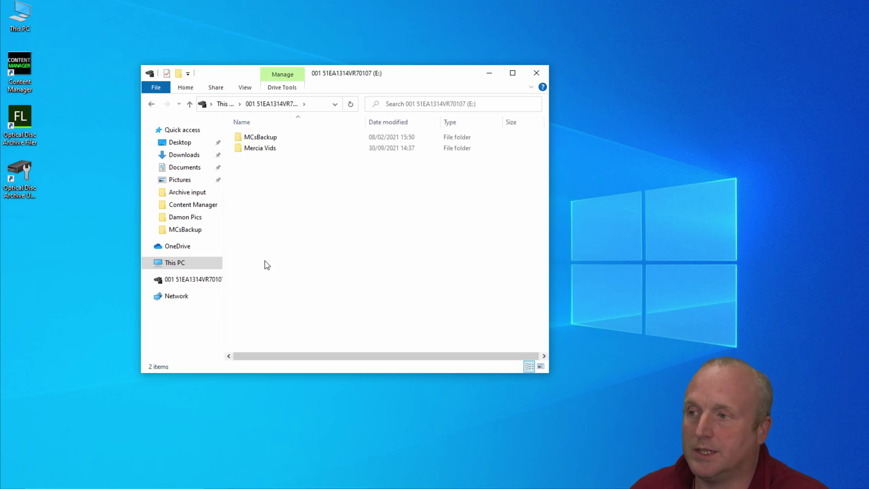
mouse_move(249, 151)
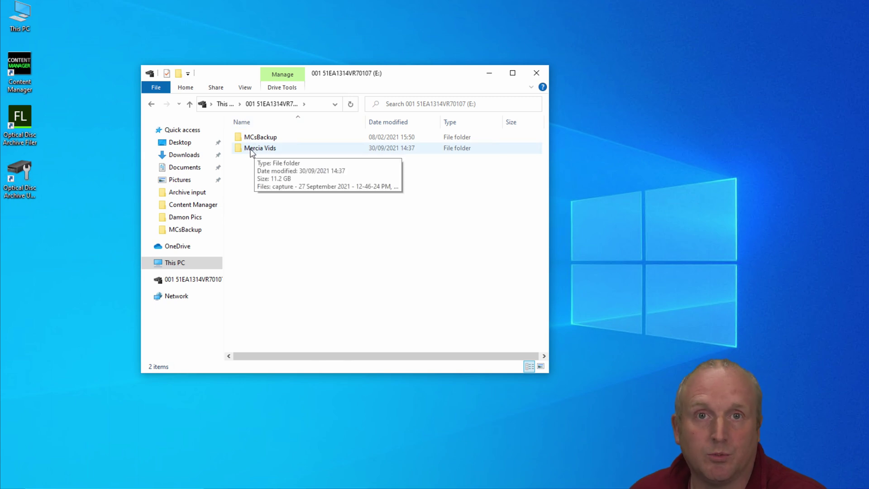
double_click(252, 150)
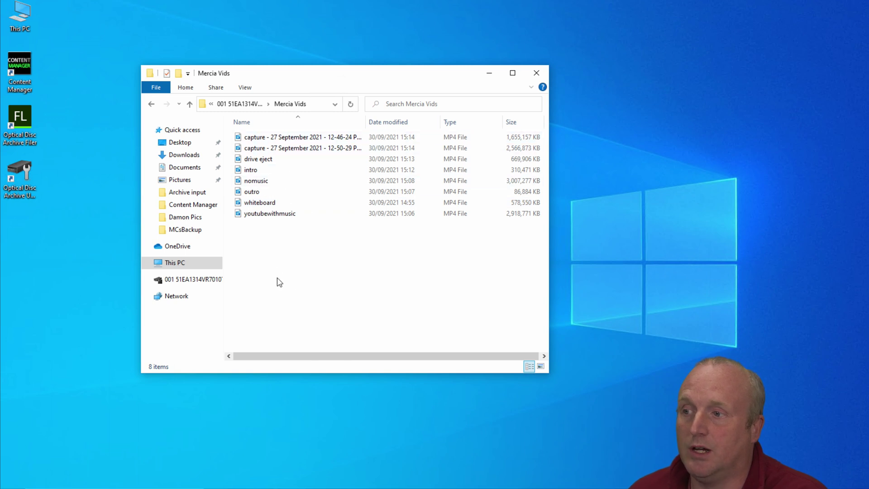
left_click(171, 263)
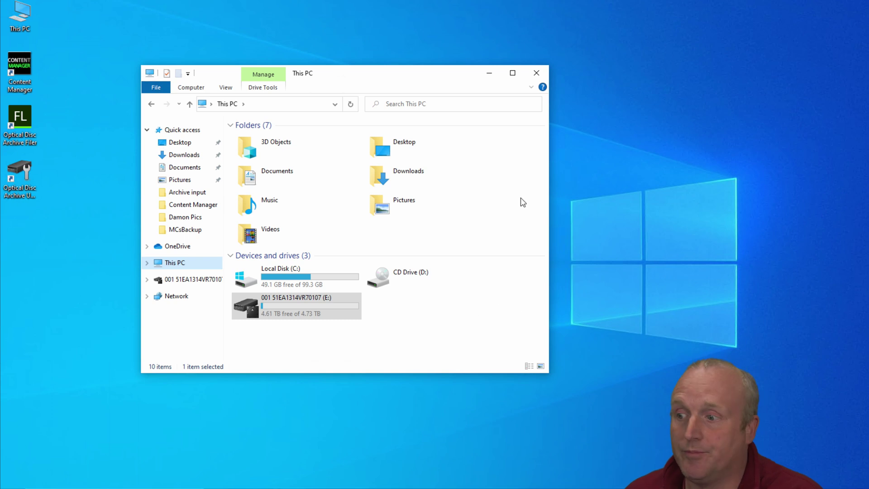
Launch Content Manager and browse the Desktop tree's root, C: and E: drives.
double_click(21, 69)
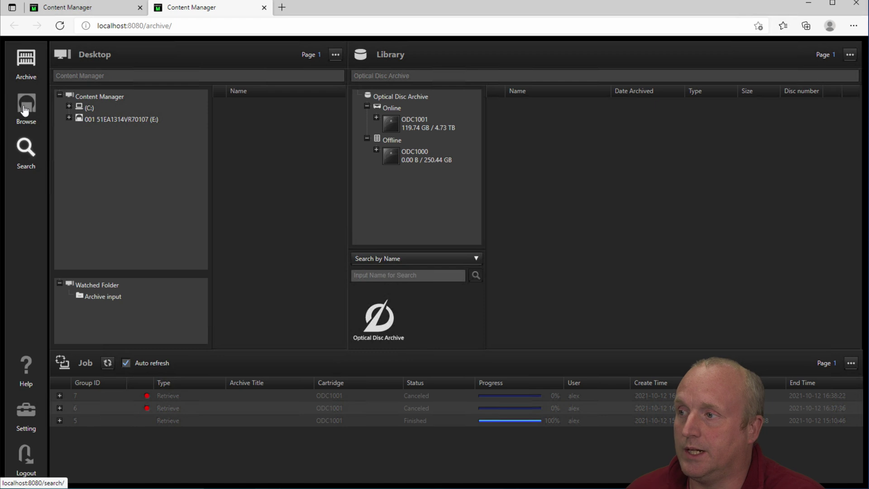
left_click(25, 59)
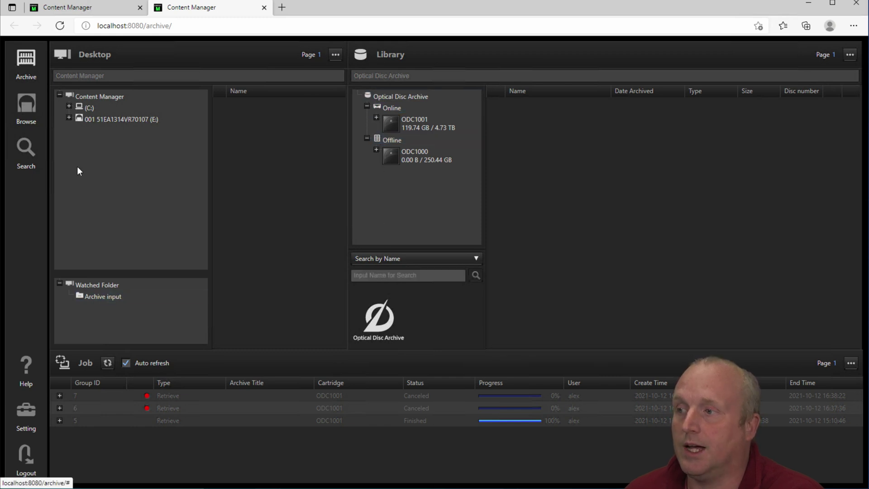
left_click(86, 96)
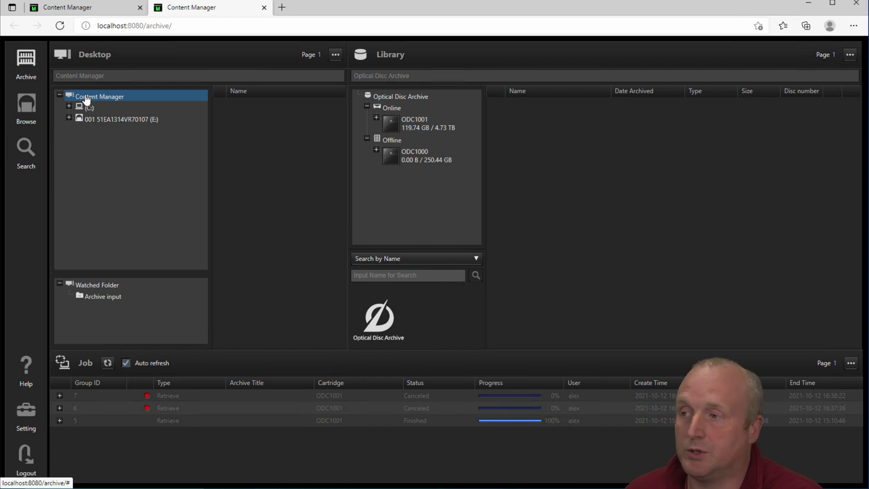
left_click(88, 108)
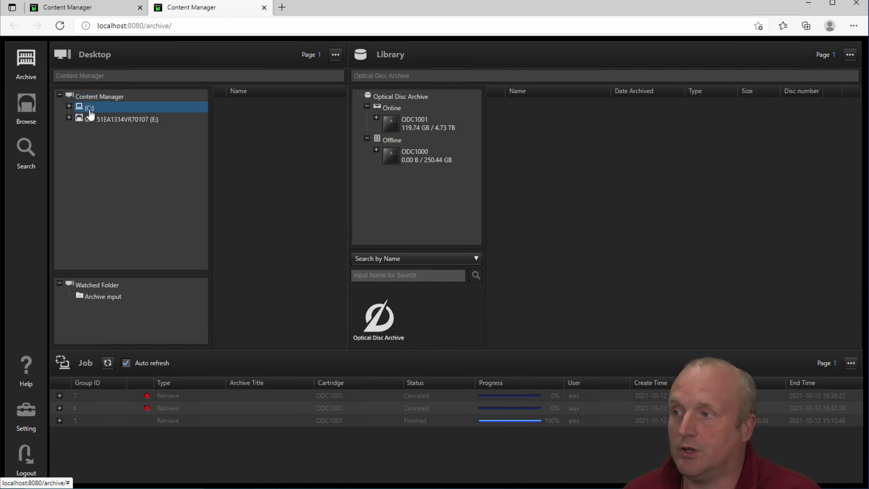
left_click(89, 121)
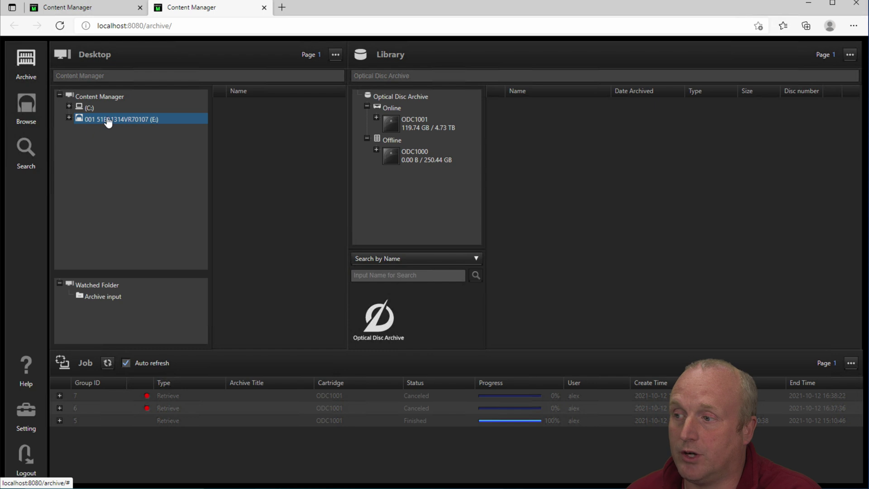
Select ODA durability.mp4 in the Archive input watched folder, then open This PC in File Explorer.
left_click(94, 301)
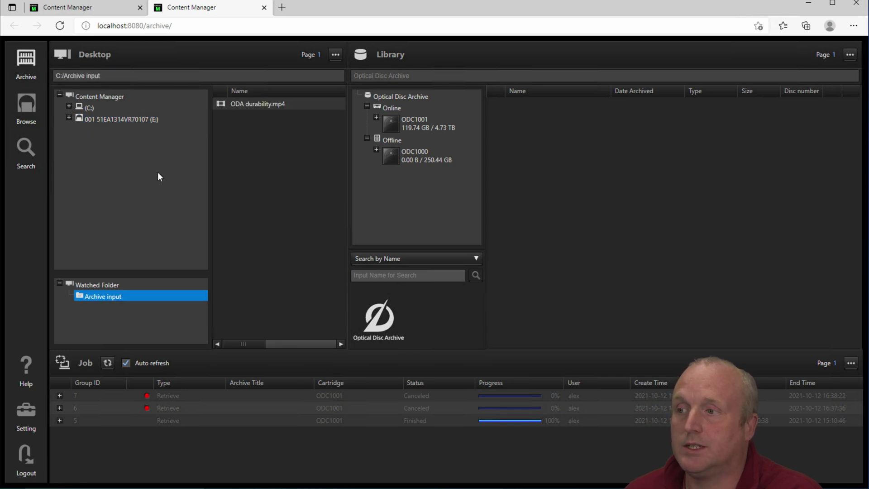
left_click(250, 106)
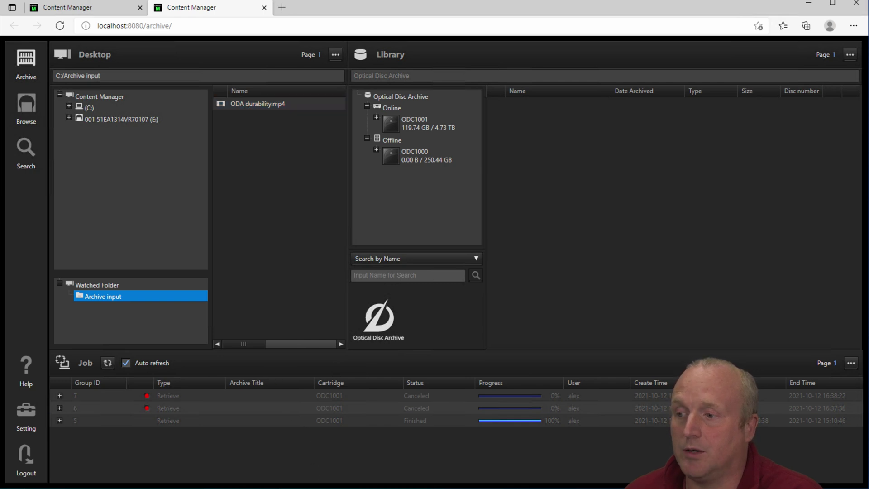
key("super+e")
Confirm ODA durability is in C:\Archive input, then minimize File Explorer.
double_click(290, 290)
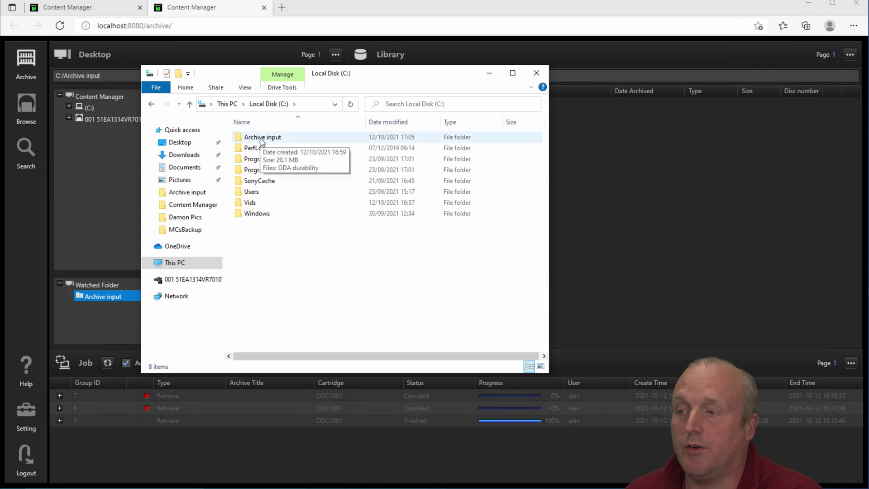
double_click(262, 138)
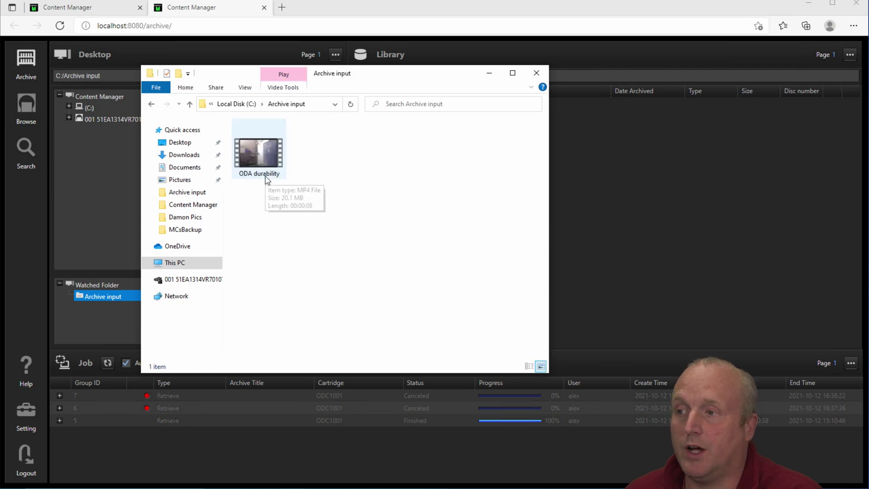
key("alt+Left")
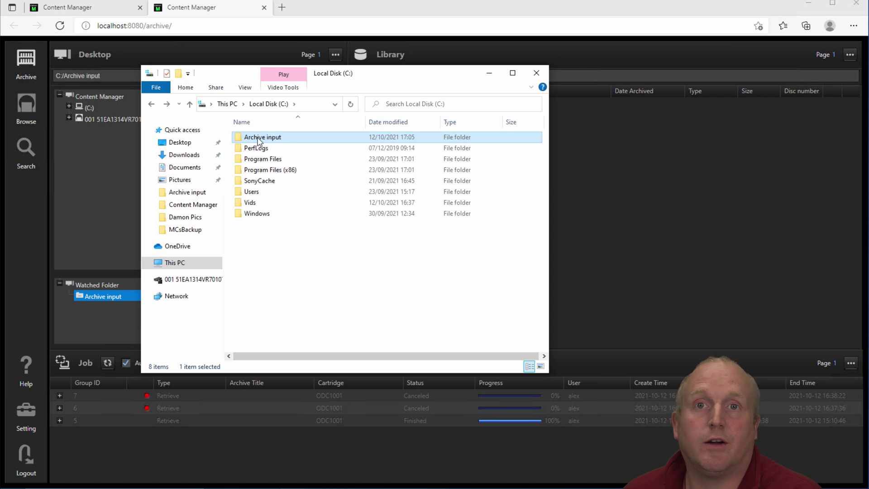
mouse_move(260, 141)
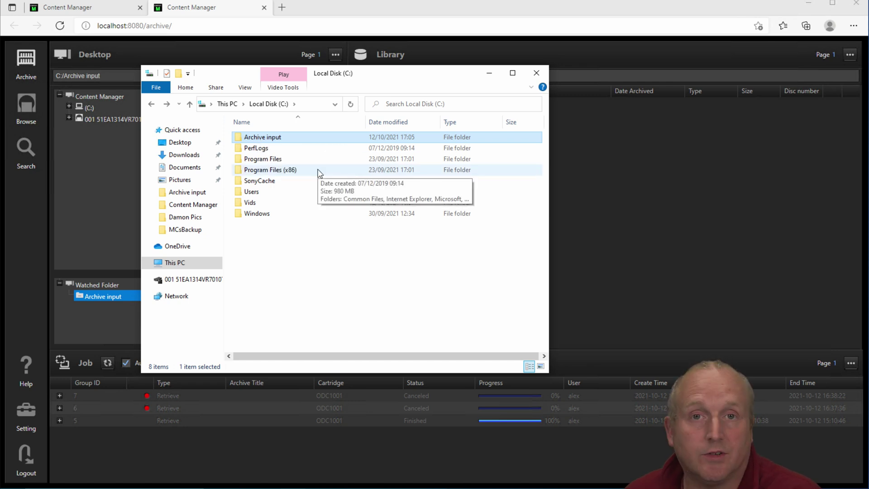
mouse_move(345, 217)
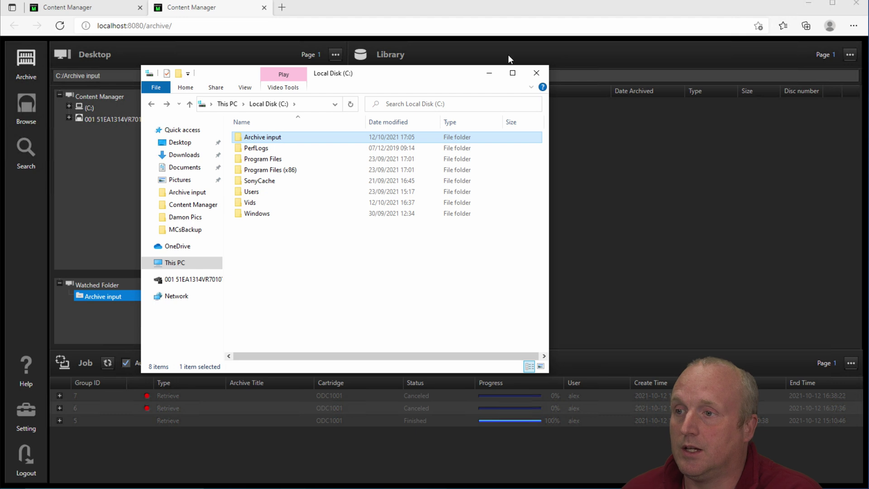
left_click(489, 72)
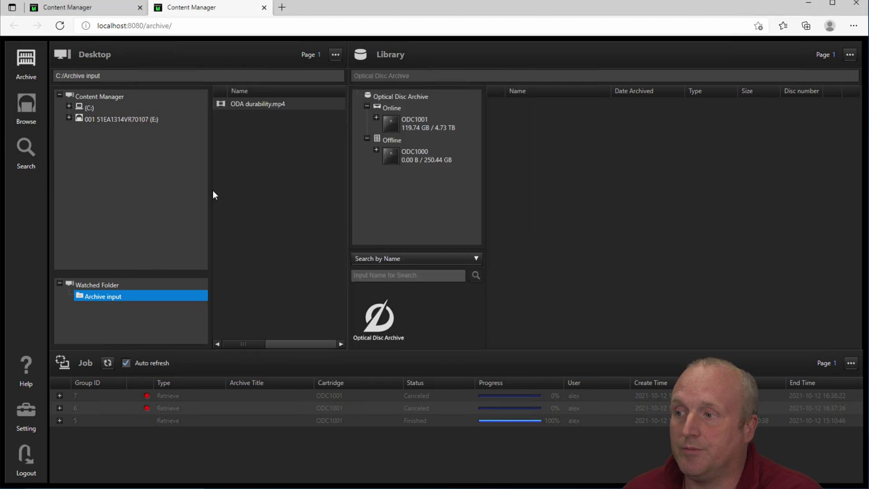
Drag the Archive input watched folder into ODC1001's Mercia Vids library folder.
left_click(240, 105)
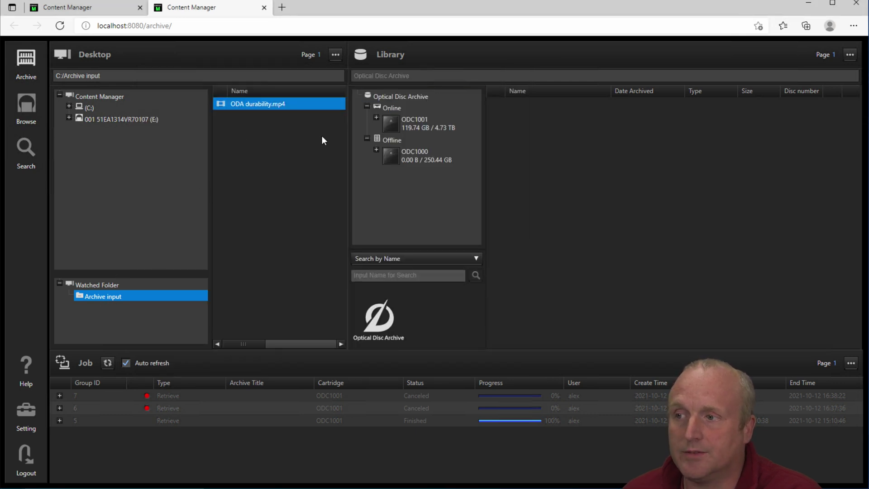
left_click(416, 123)
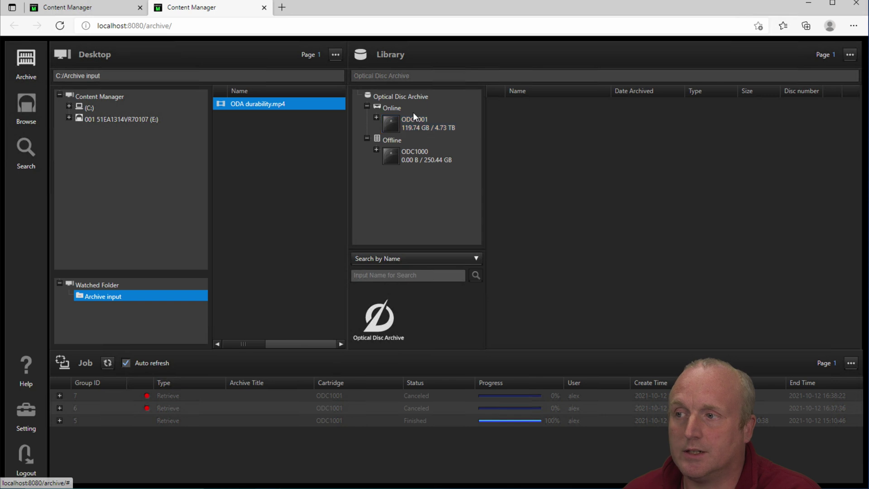
left_click_drag(96, 299, 132, 302)
left_click(376, 117)
left_click(399, 153)
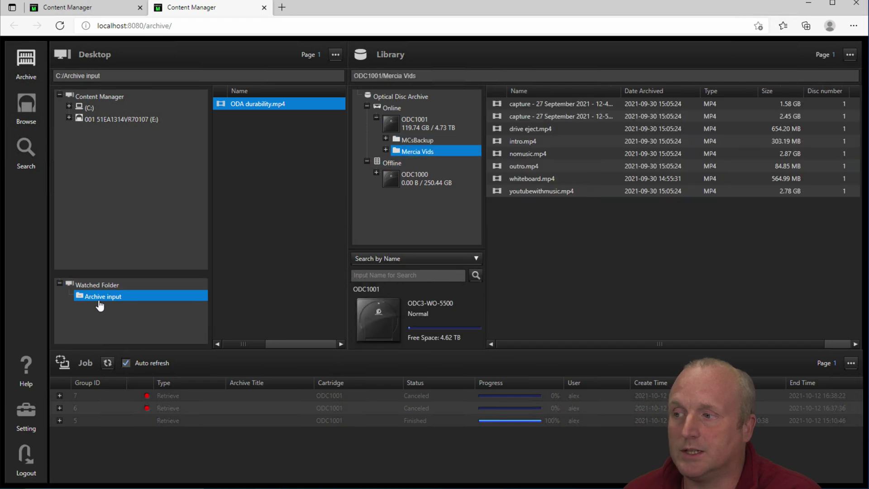
left_click_drag(496, 203, 542, 219)
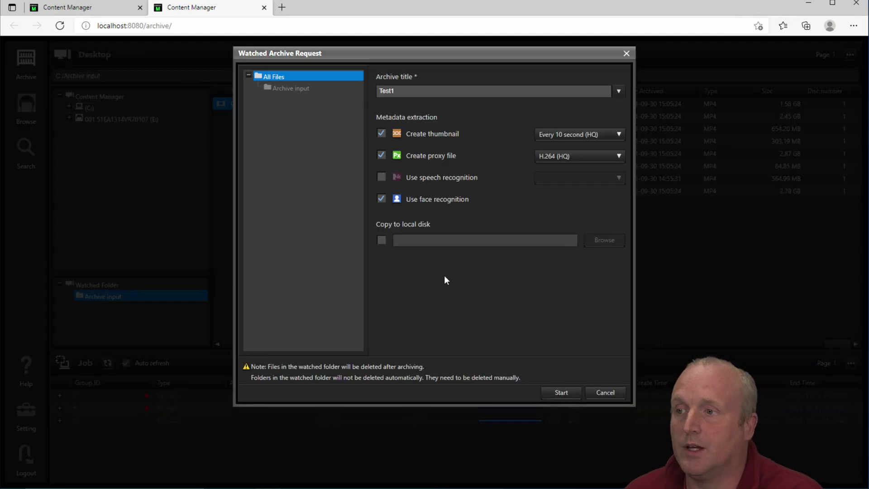
Rename the archive title from Test1 to ODA and start the watched archive request.
double_click(423, 91)
type("ODA")
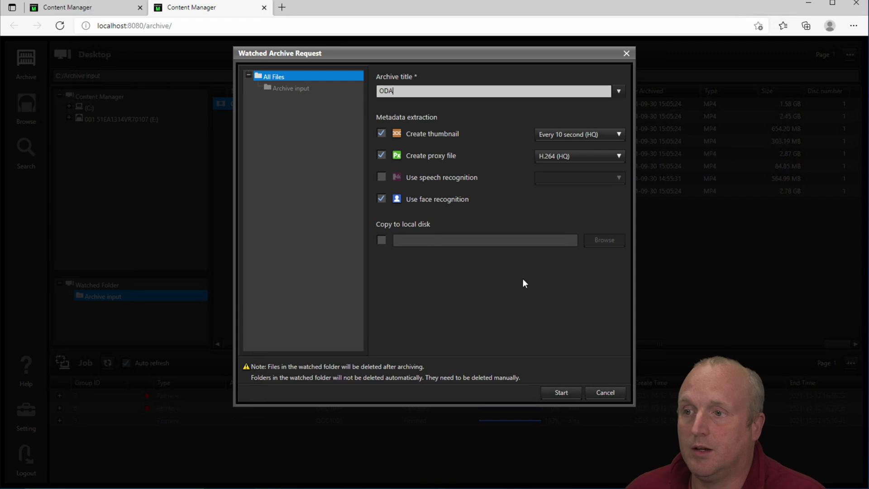
left_click(560, 392)
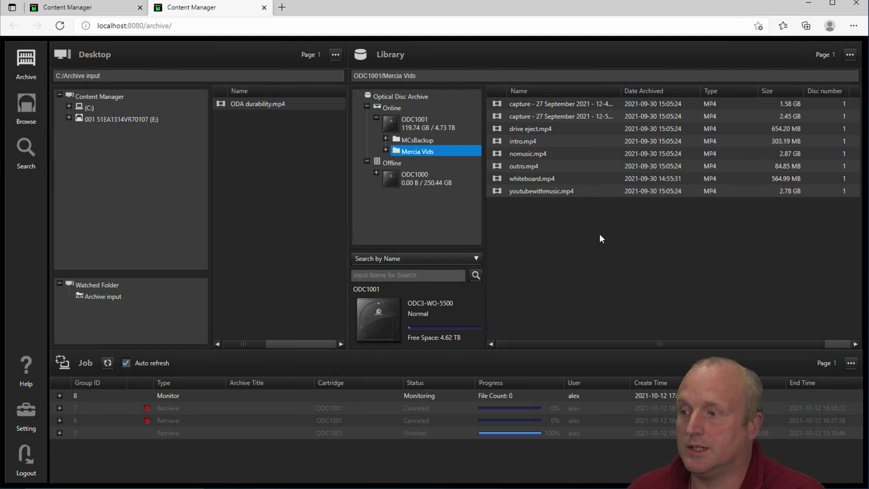
Check finished job 17 and find ODA durability.mp4 (20.17 MB) in the Mercia Vids library.
left_click(477, 436)
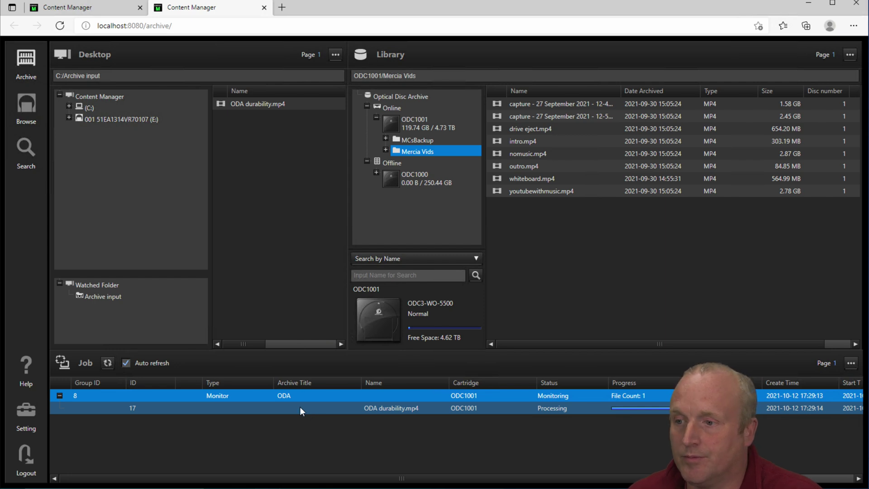
left_click(384, 410)
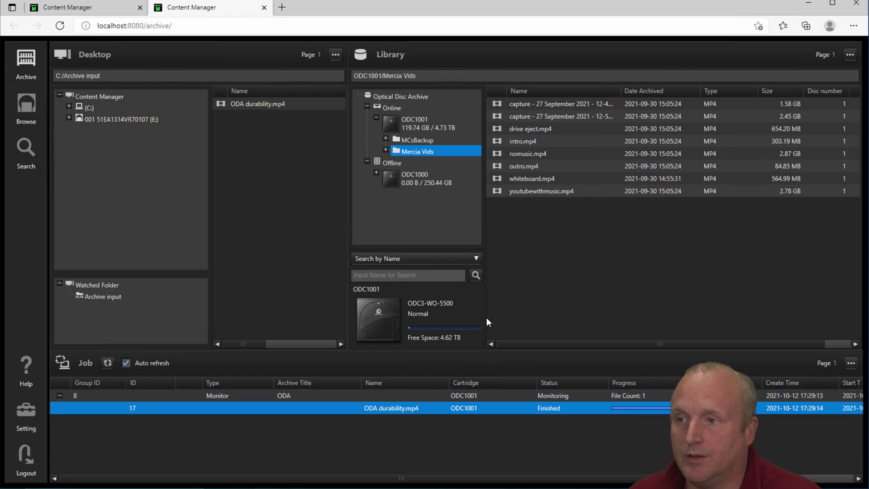
left_click(417, 141)
left_click(418, 152)
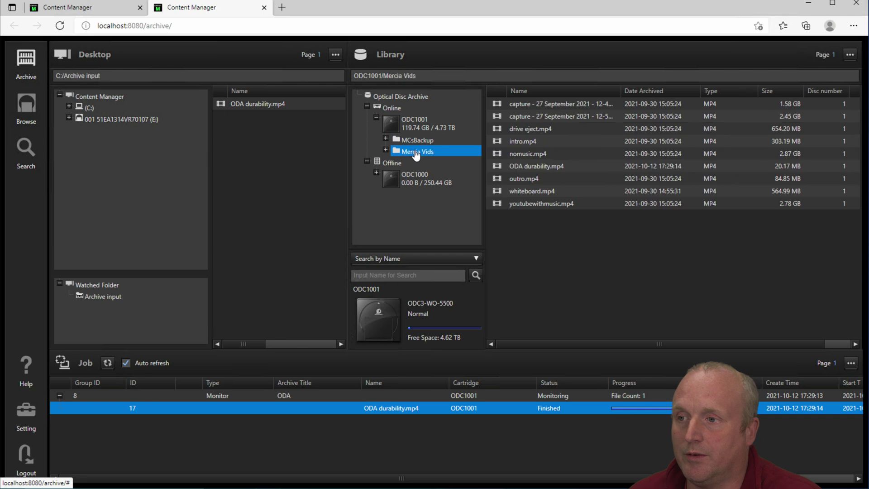
left_click(523, 166)
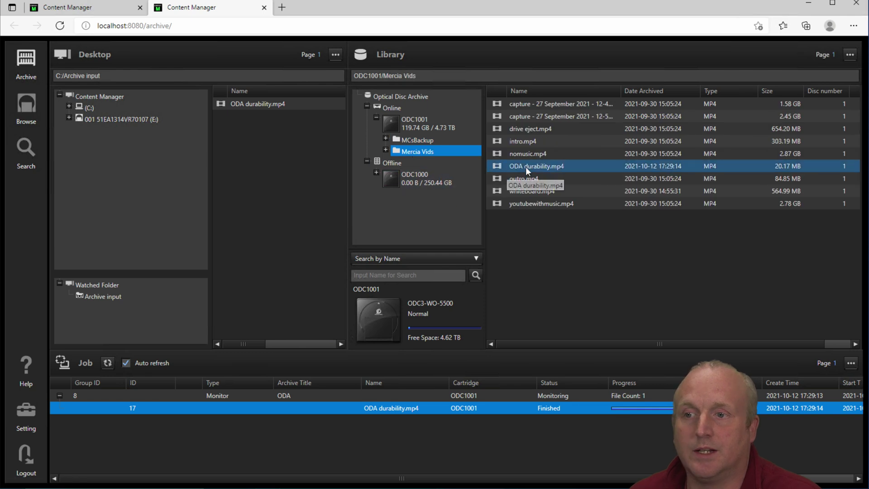
left_click(528, 195)
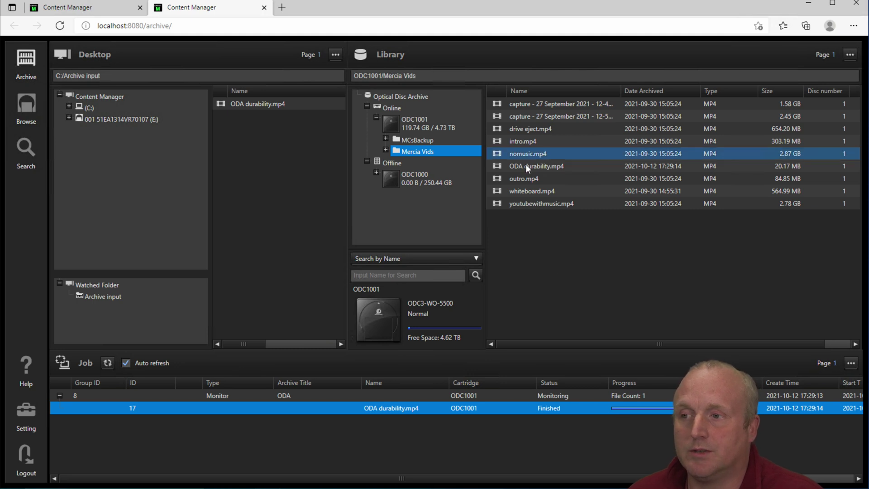
double_click(303, 413)
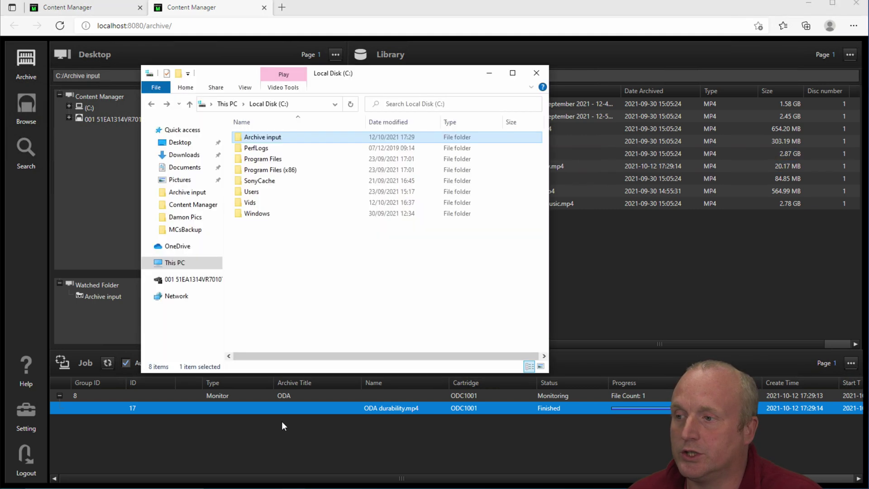
left_click(177, 279)
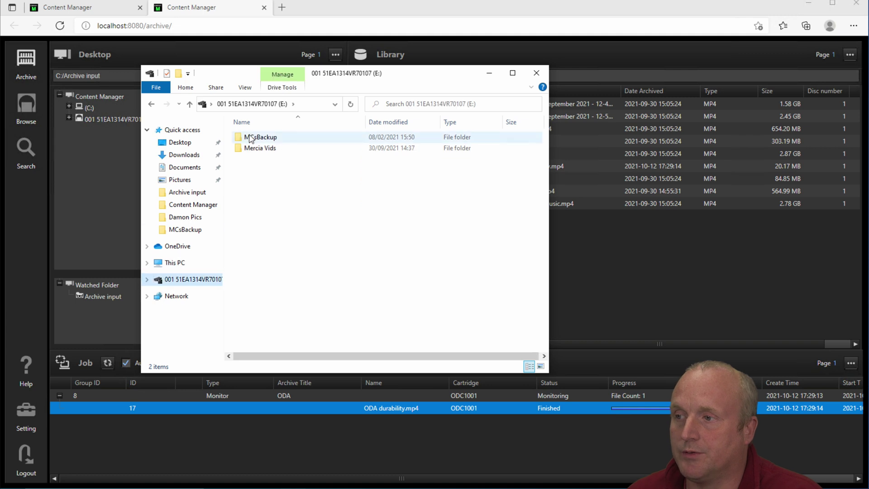
double_click(257, 150)
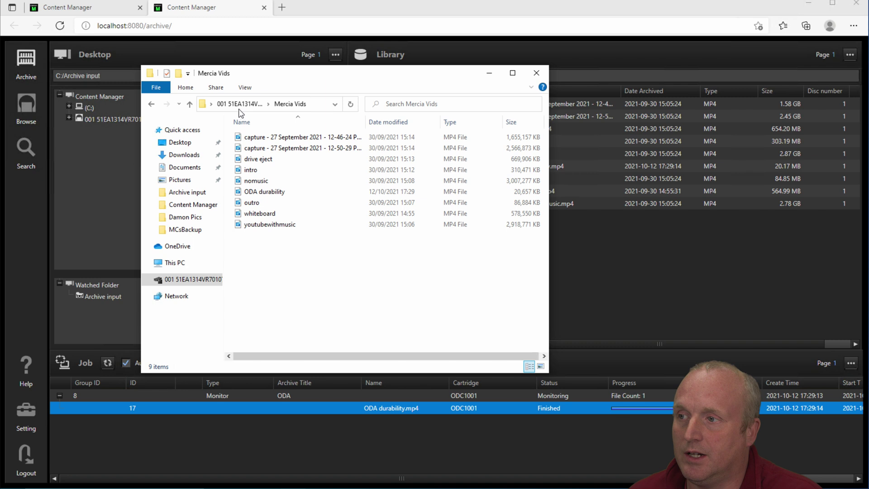
left_click(251, 104)
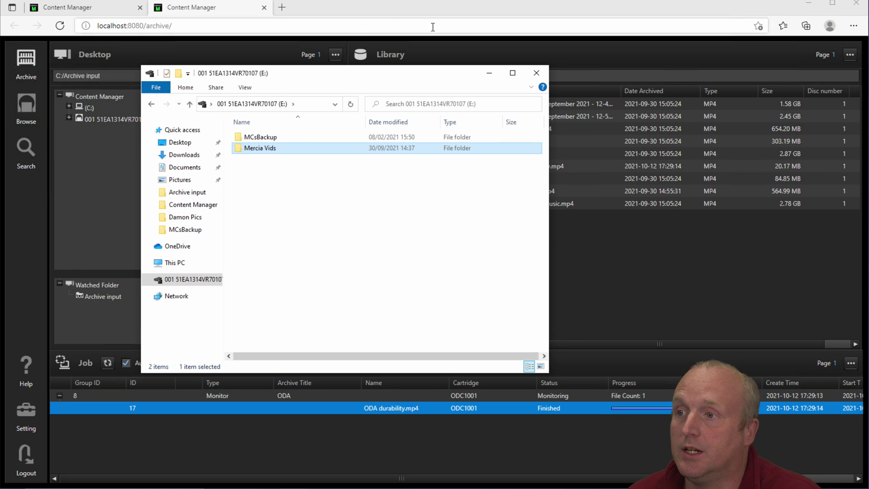
left_click(195, 12)
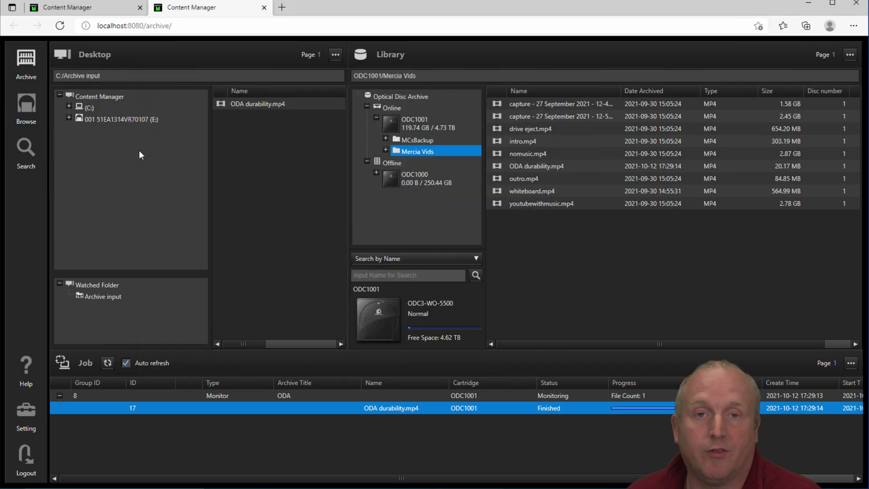
Run a Text search for 'ODA' with Target All and open the ODA durability.mp4 result.
left_click(25, 157)
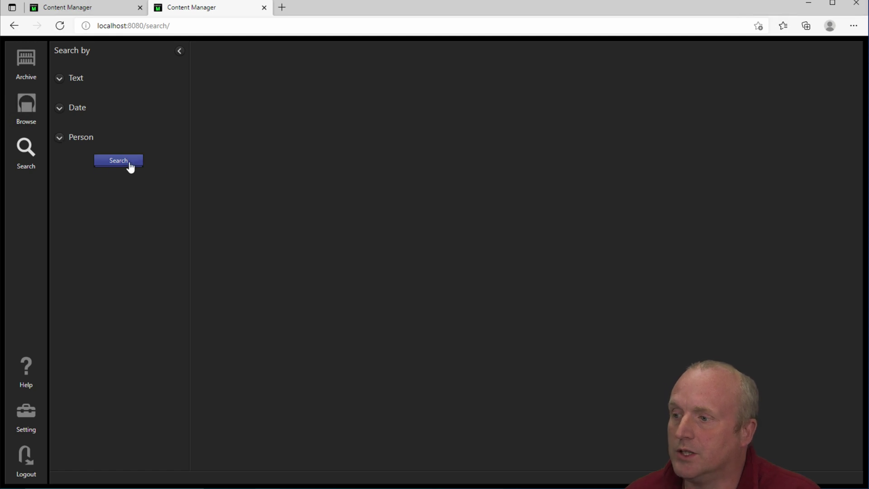
left_click(58, 80)
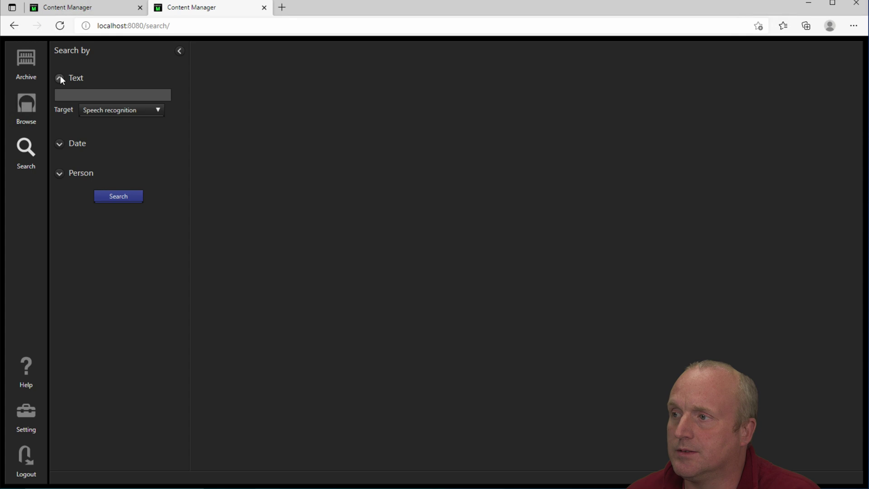
left_click(99, 116)
left_click(88, 124)
left_click(93, 98)
type("ODA")
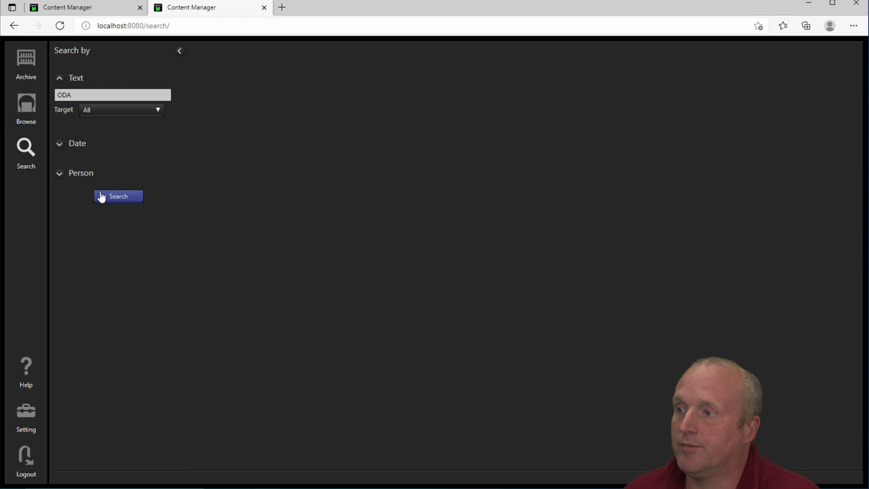
left_click(101, 197)
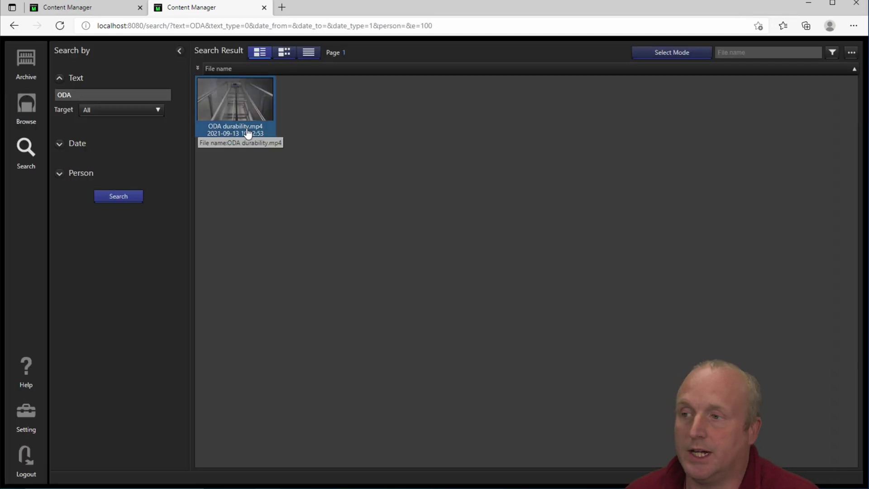
double_click(247, 134)
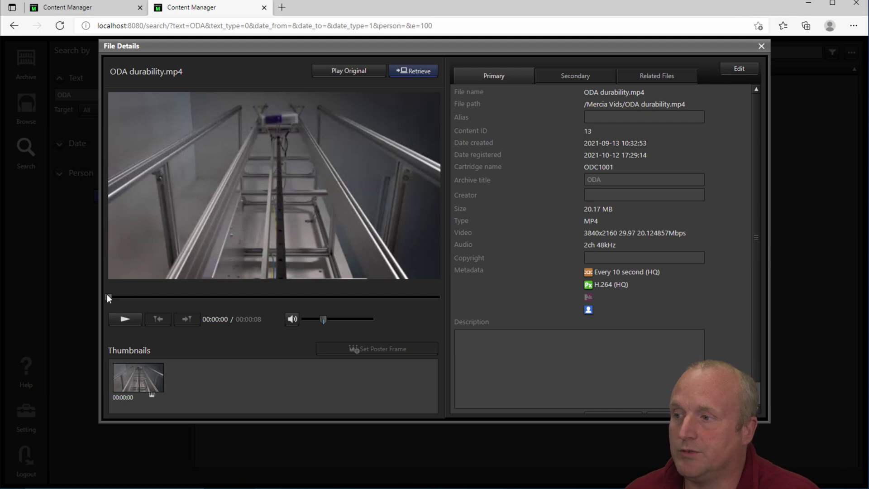
Scrub the File Details preview to about 00:00:01.
left_click_drag(110, 297, 131, 298)
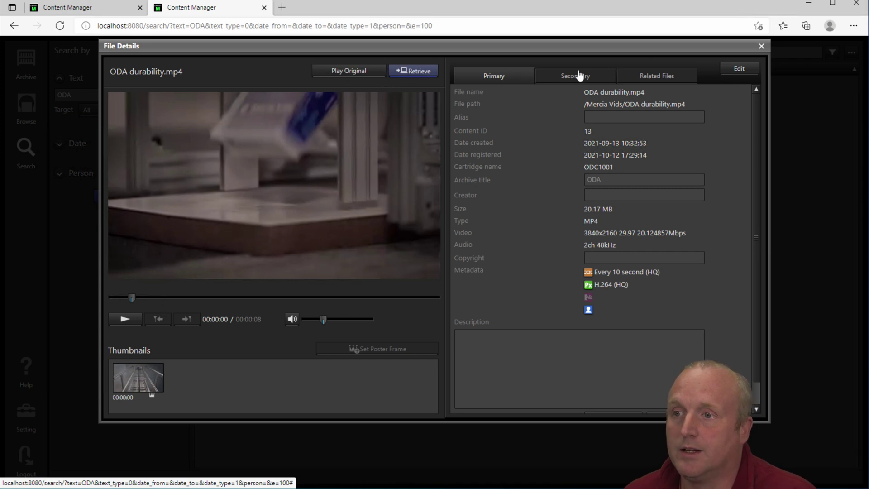
Retrieve ODA durability.mp4 and browse for a destination, selecting drive C:.
left_click(410, 72)
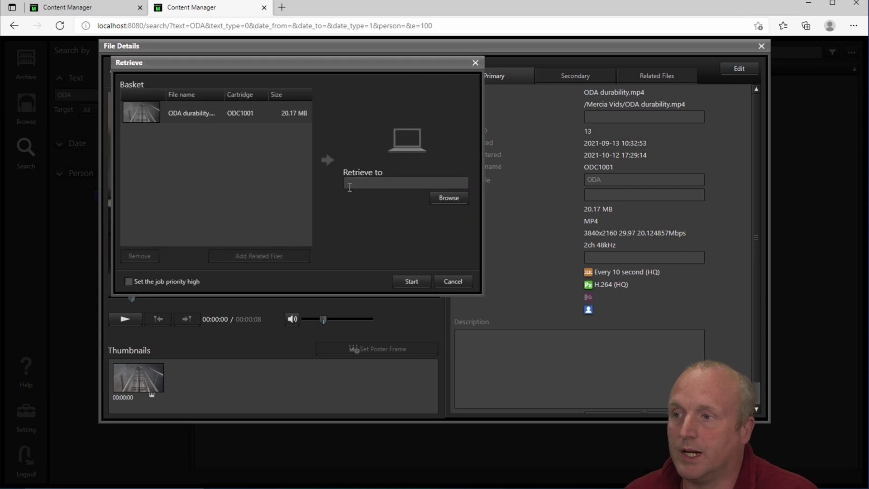
left_click(450, 201)
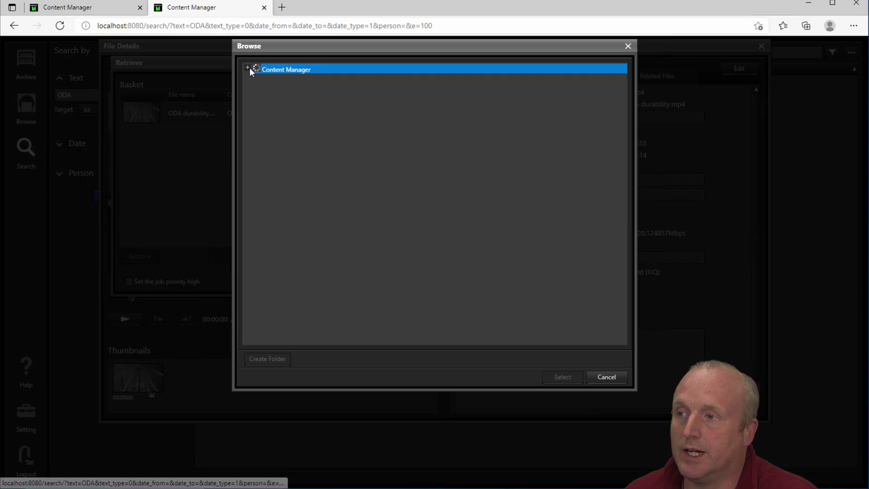
left_click(247, 68)
left_click(256, 80)
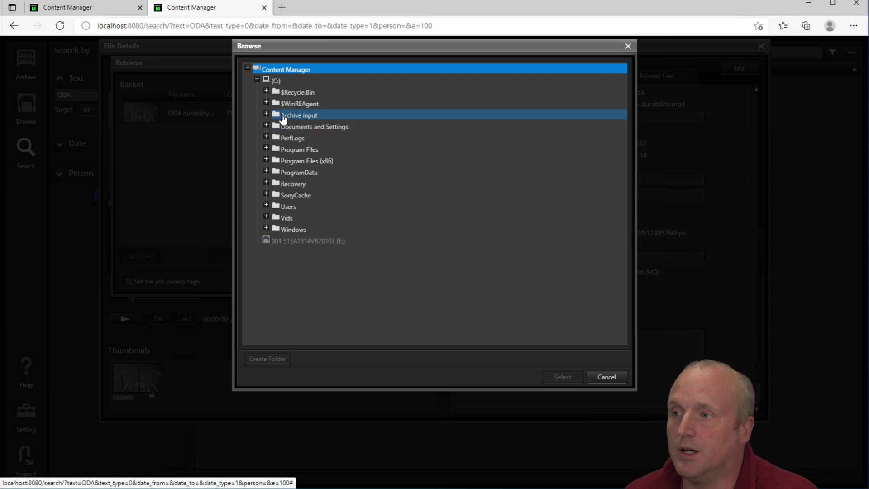
left_click(287, 116)
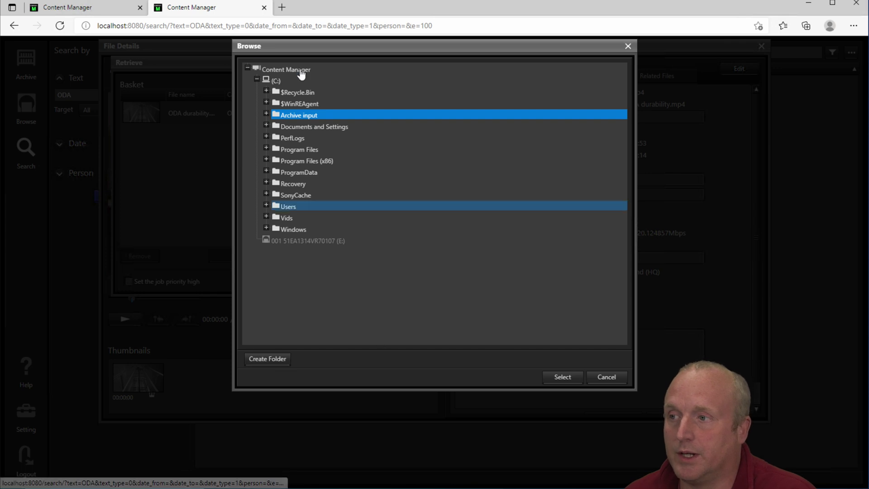
left_click(275, 81)
Create a downloads folder on C: and select it as the retrieval destination.
left_click(260, 362)
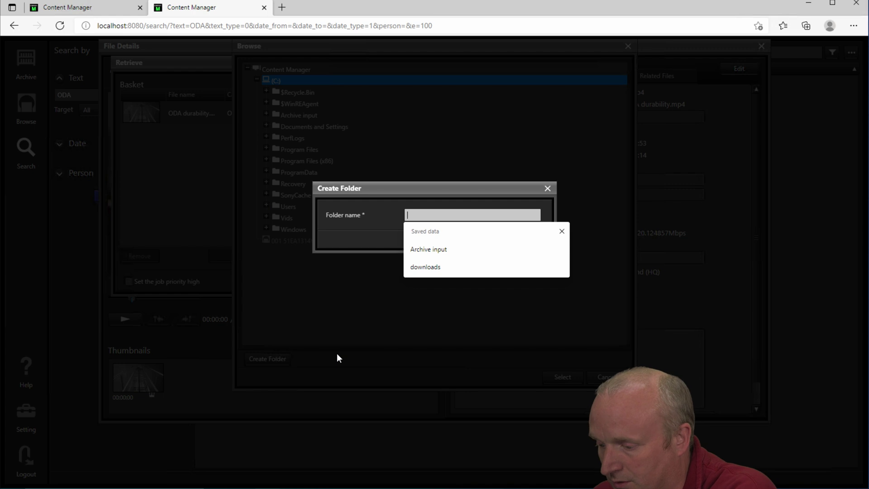
type("Downloads")
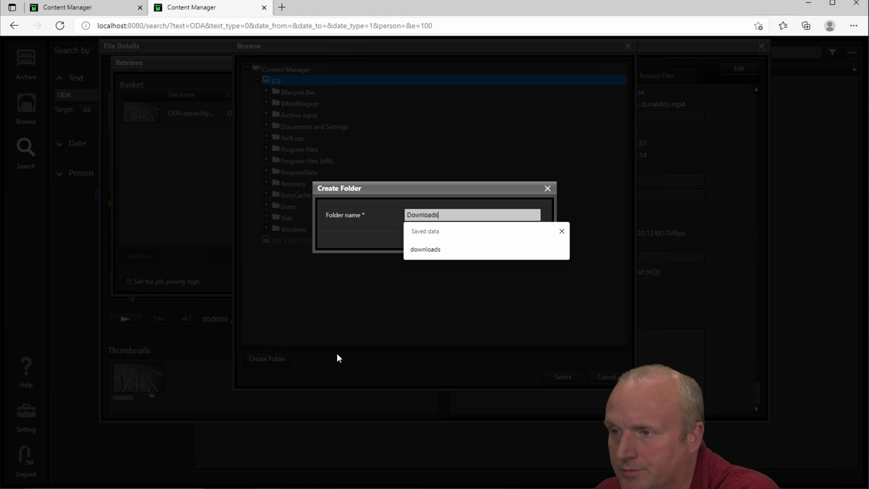
left_click(430, 254)
left_click(481, 239)
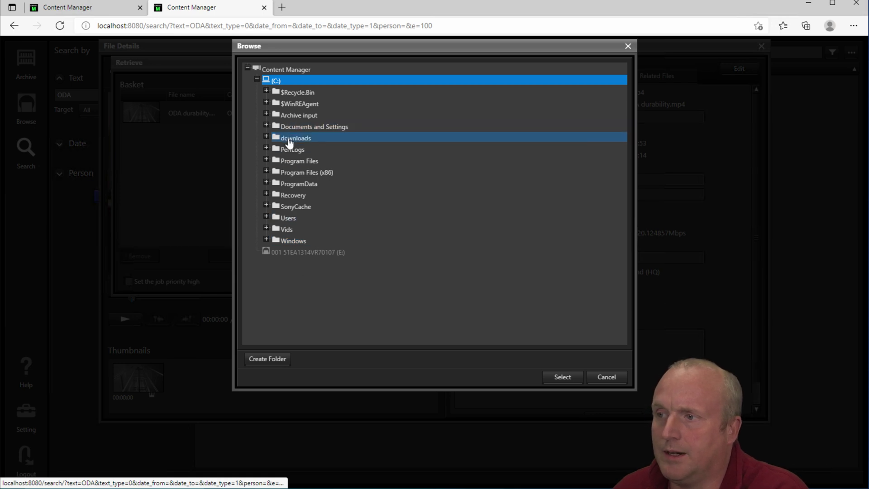
left_click(292, 138)
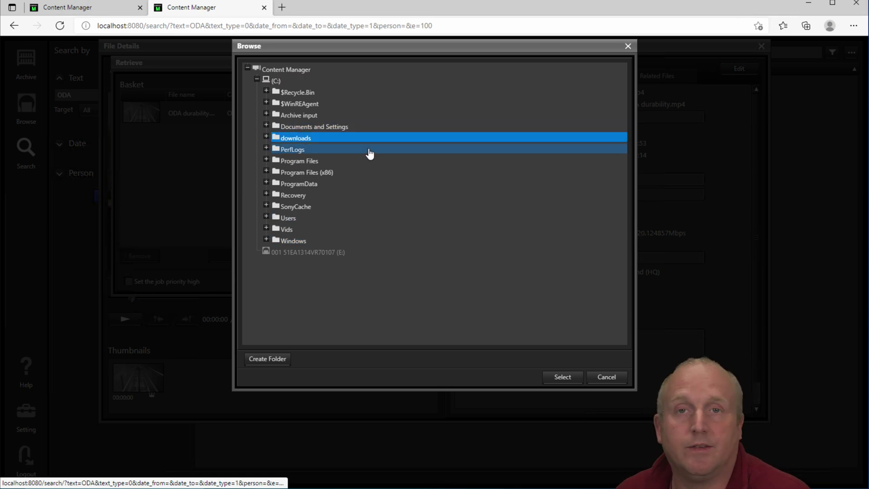
left_click(557, 377)
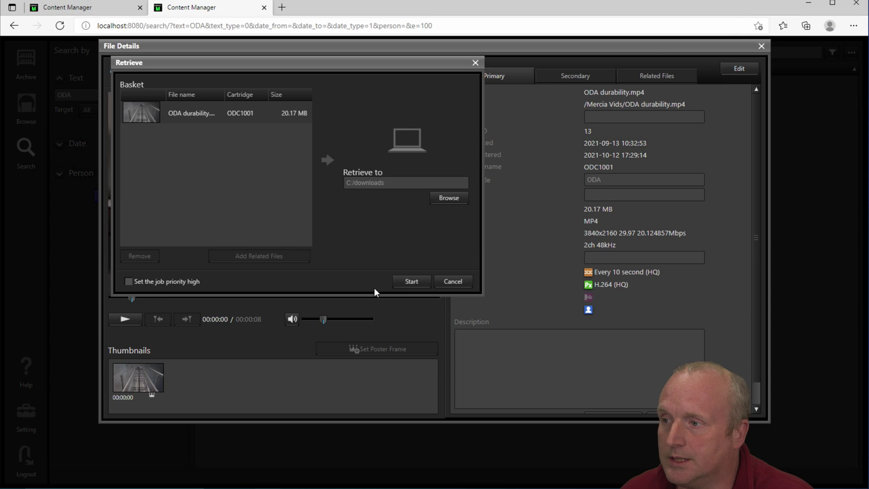
Start the retrieval to C:/downloads and confirm retrieve job 9 shows Finished.
left_click(409, 282)
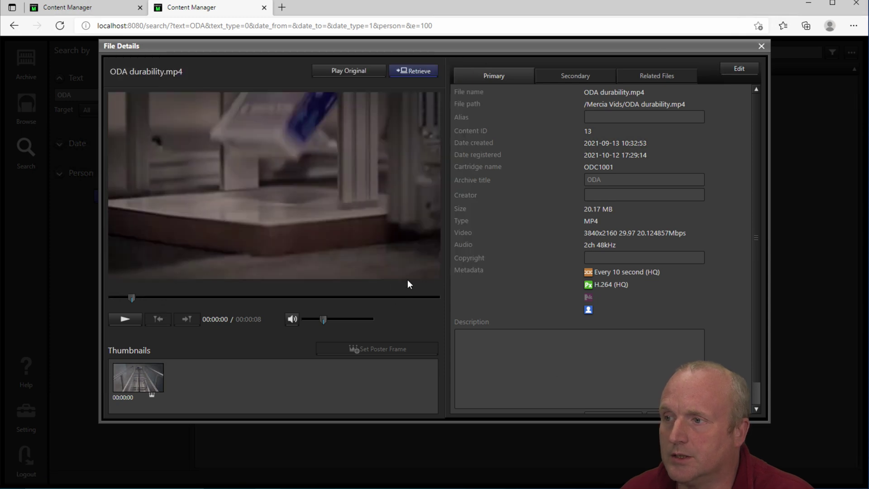
left_click(761, 46)
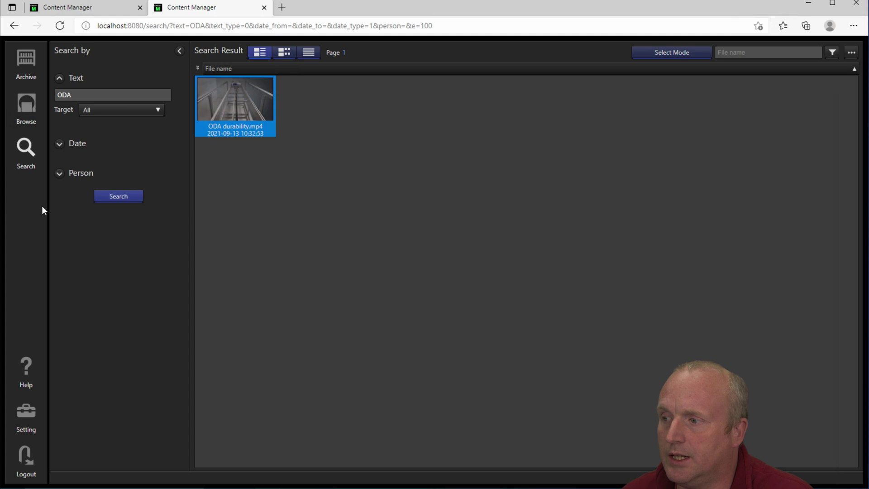
left_click(25, 76)
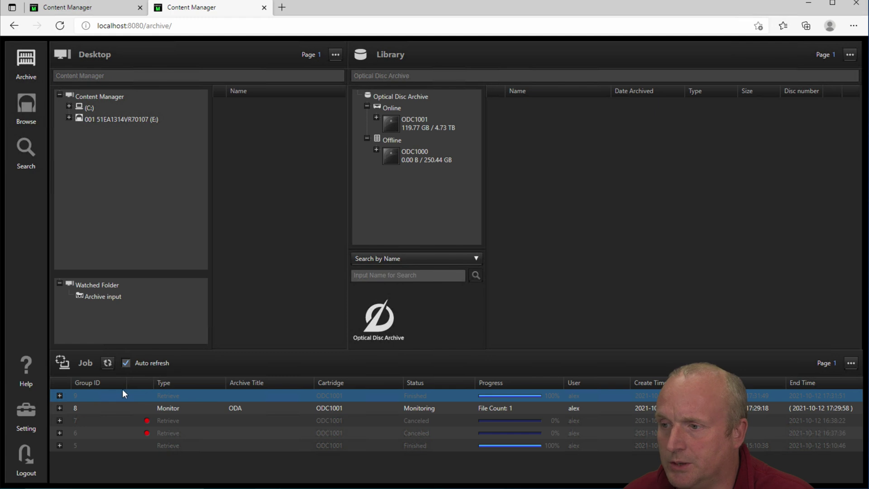
left_click(58, 394)
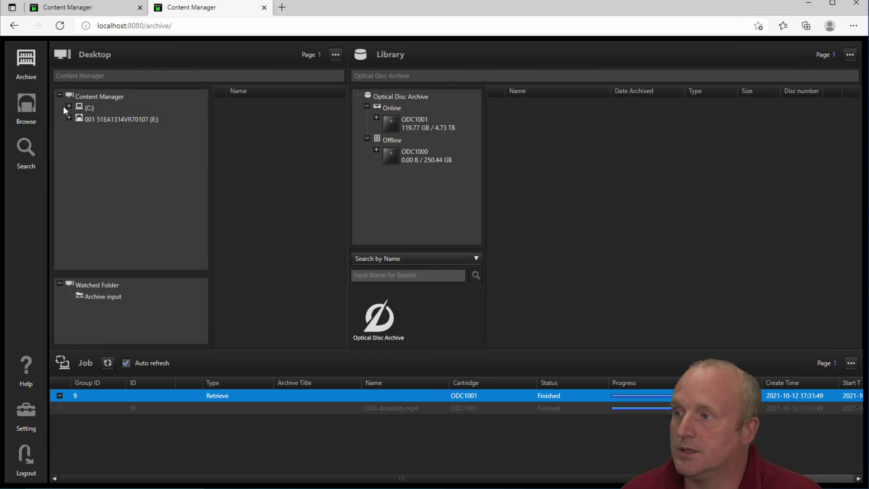
Run a Person face search for the registered person, returning eight clips including nomusic.mp4.
left_click(26, 150)
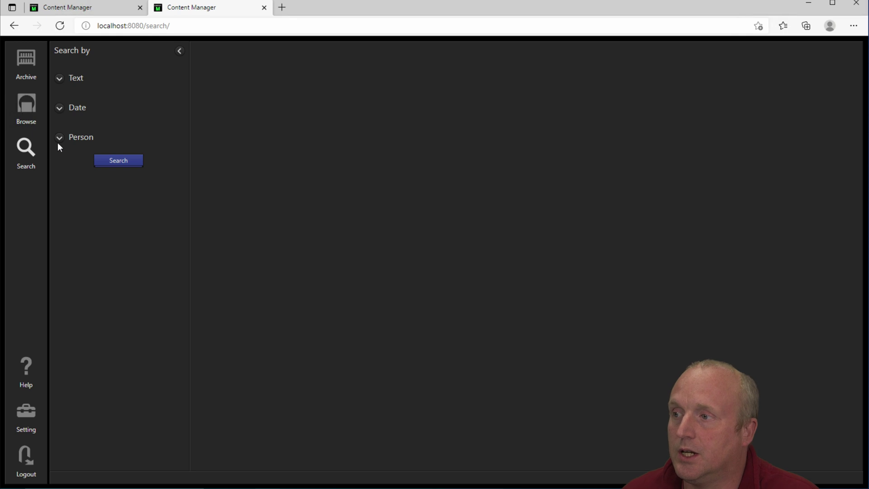
left_click(60, 138)
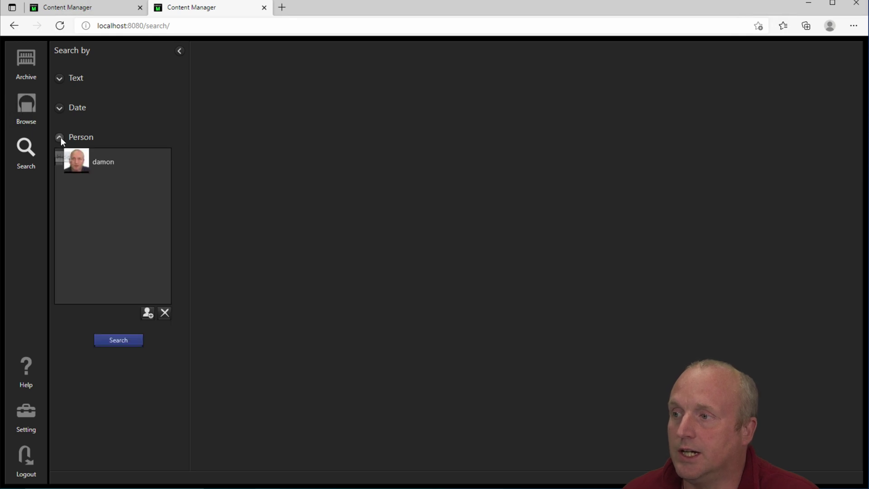
left_click(59, 162)
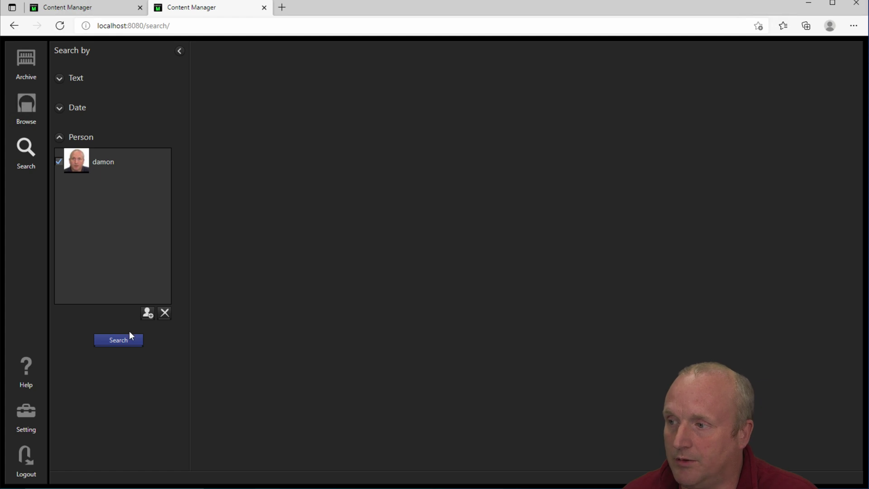
left_click(118, 342)
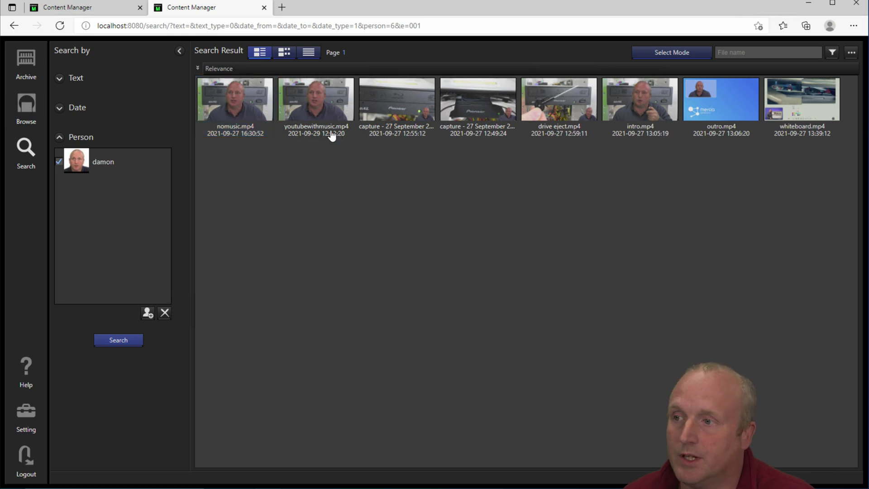
Preview nomusic.mp4 at about 39 s, two minutes and the whiteboard scene, then browse all files.
double_click(240, 109)
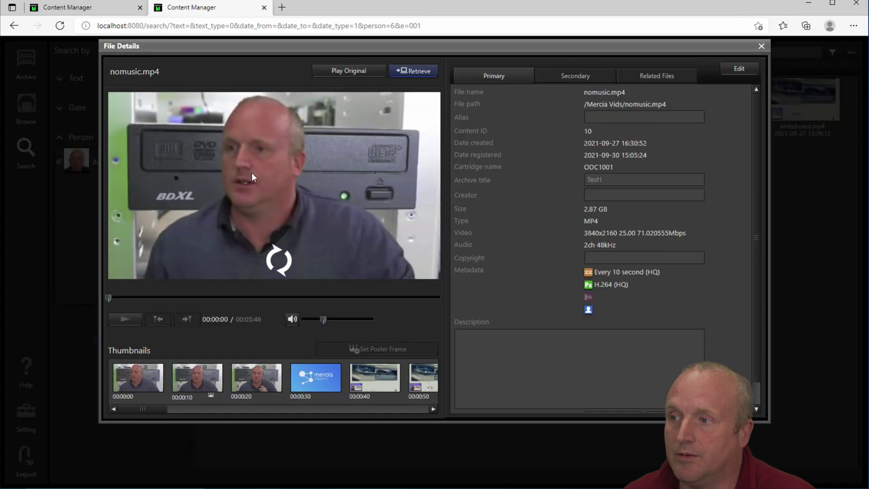
left_click(146, 298)
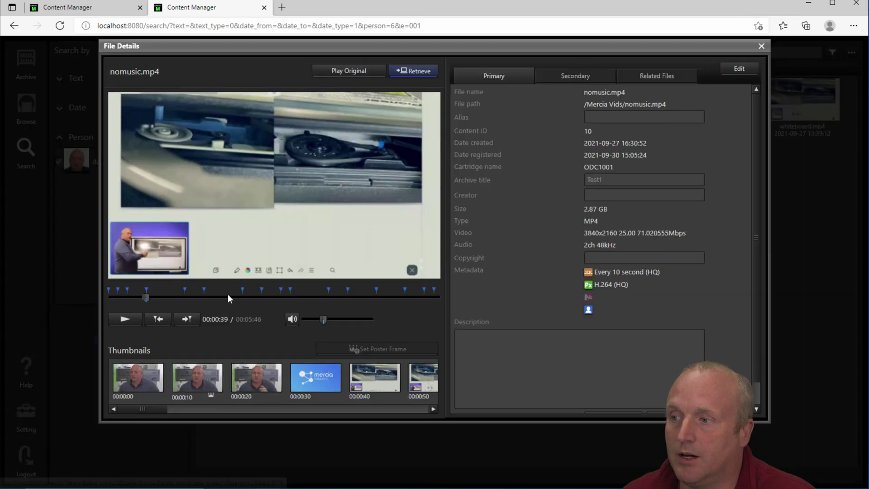
left_click_drag(146, 297, 292, 297)
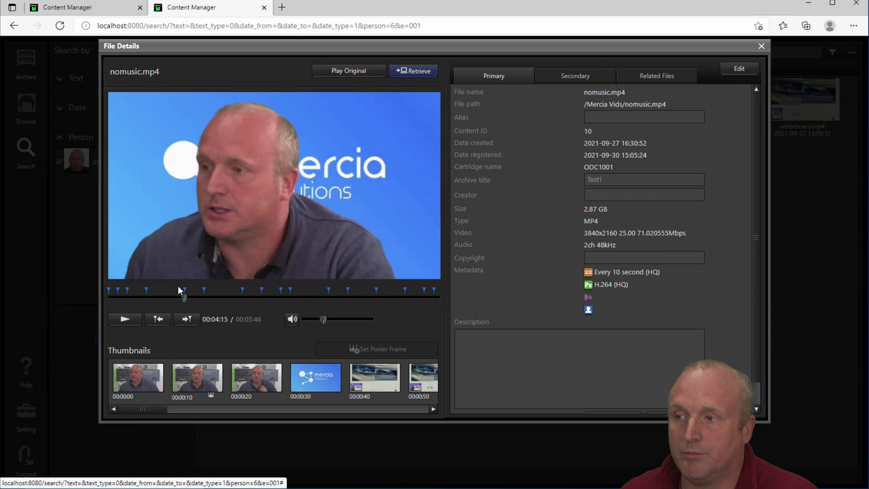
left_click(204, 289)
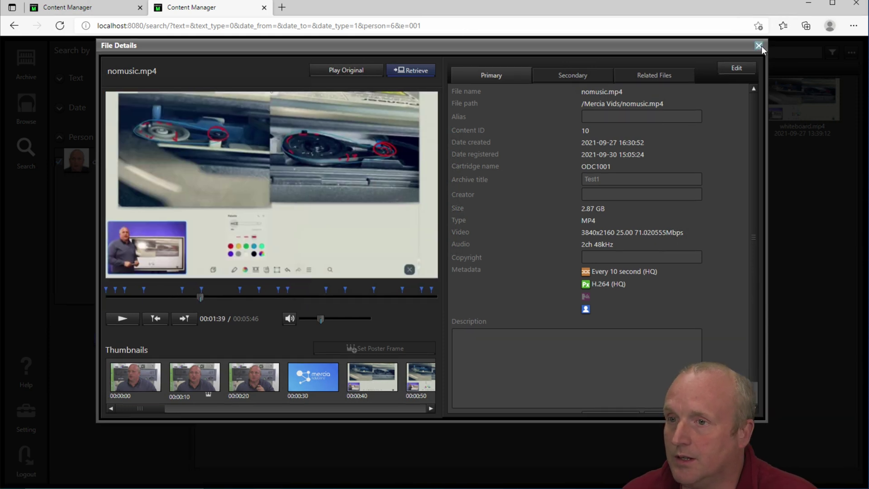
left_click(761, 46)
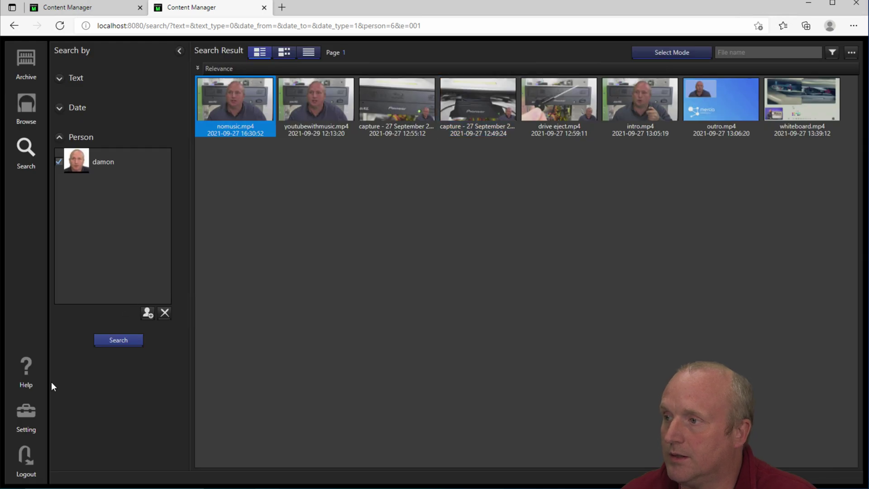
left_click(28, 112)
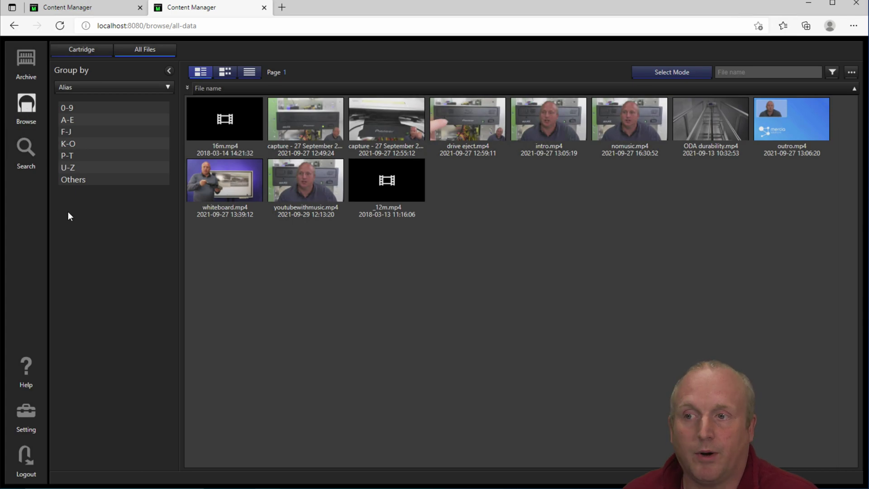
Keep files grouped by Alias and open the details of whiteboard.mp4.
left_click(97, 87)
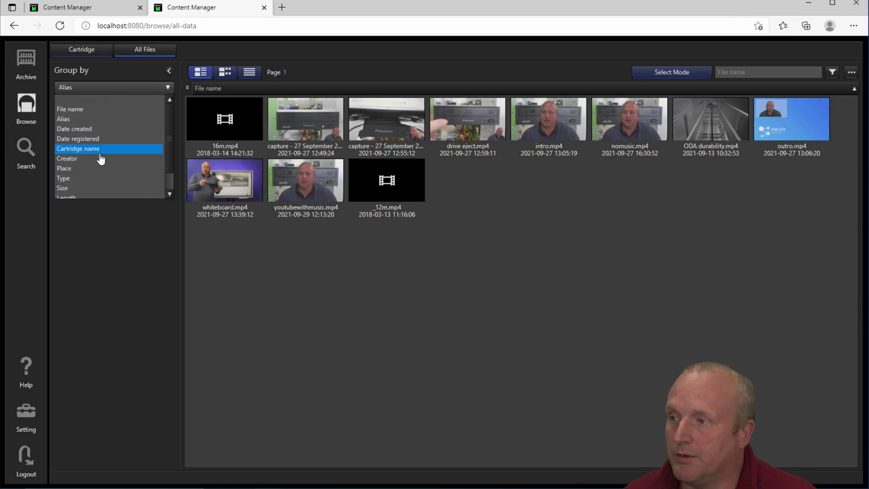
scroll(101, 161, "down", 1)
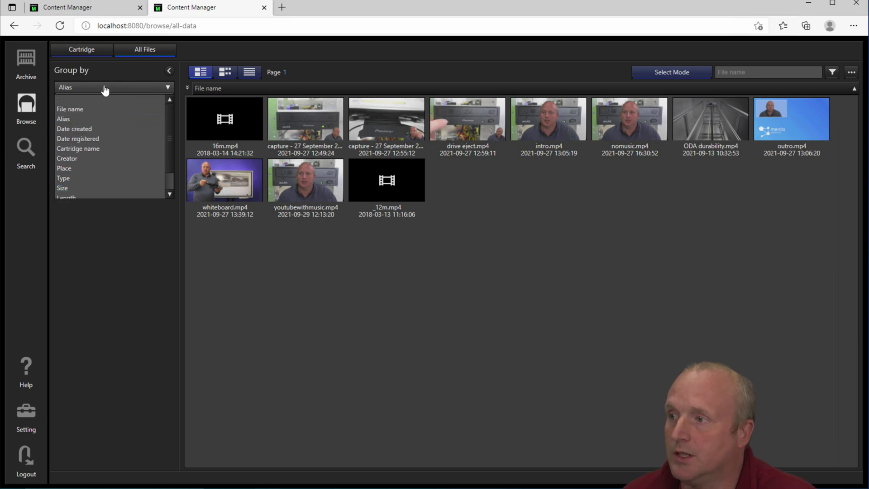
left_click(314, 285)
left_click(230, 200)
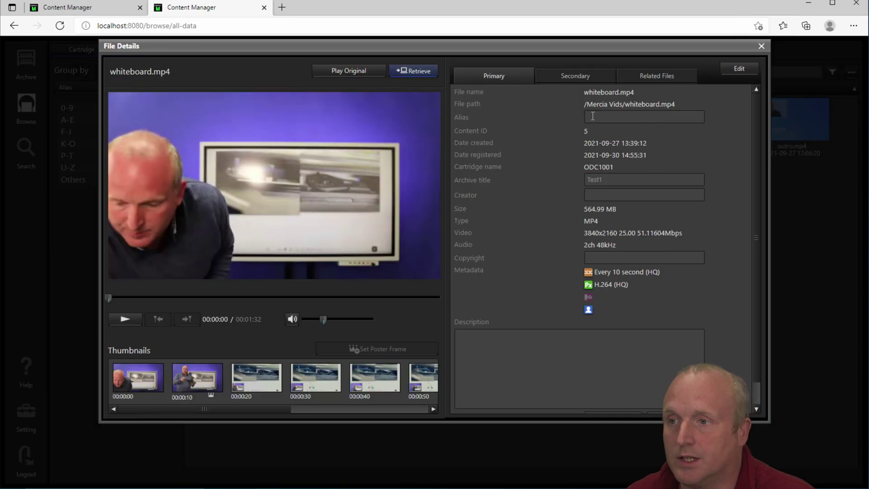
Set whiteboard.mp4's alias to 'Youtube', save, and close its details.
left_click(724, 74)
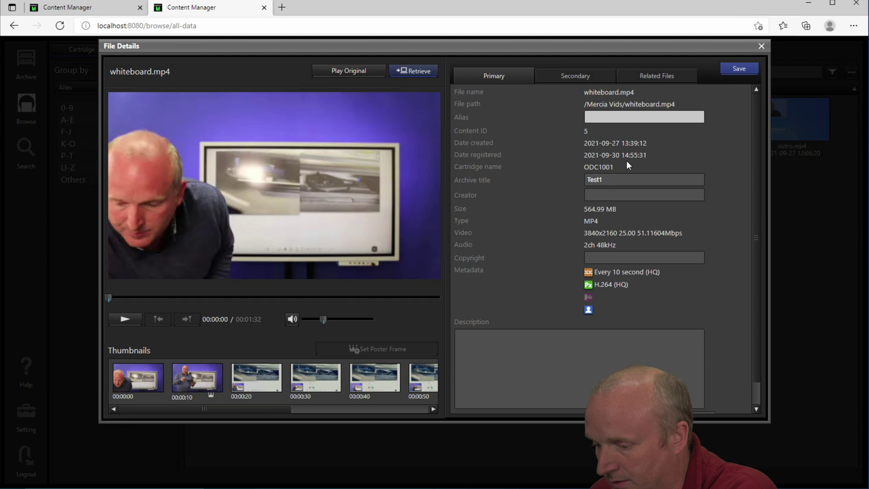
type("Youtube")
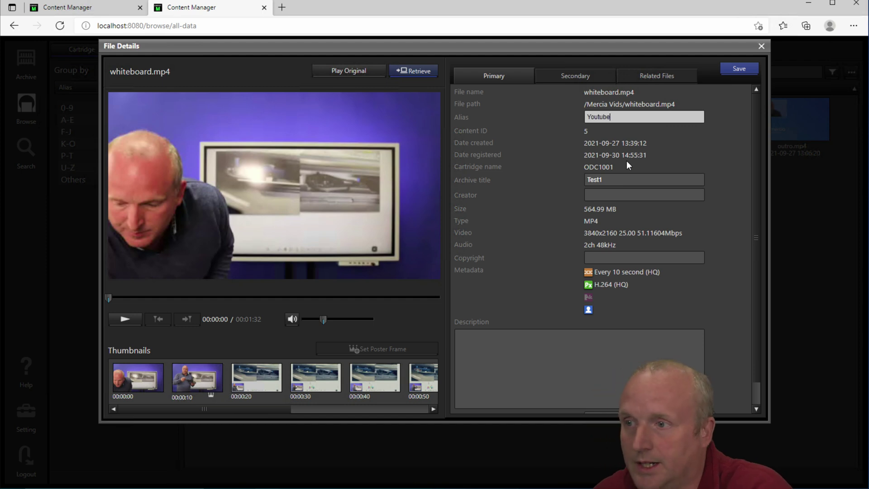
left_click(736, 72)
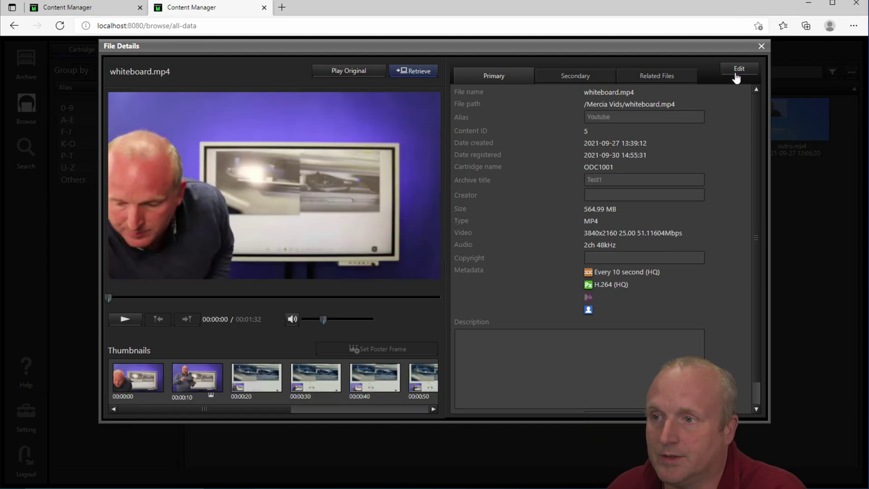
left_click(762, 47)
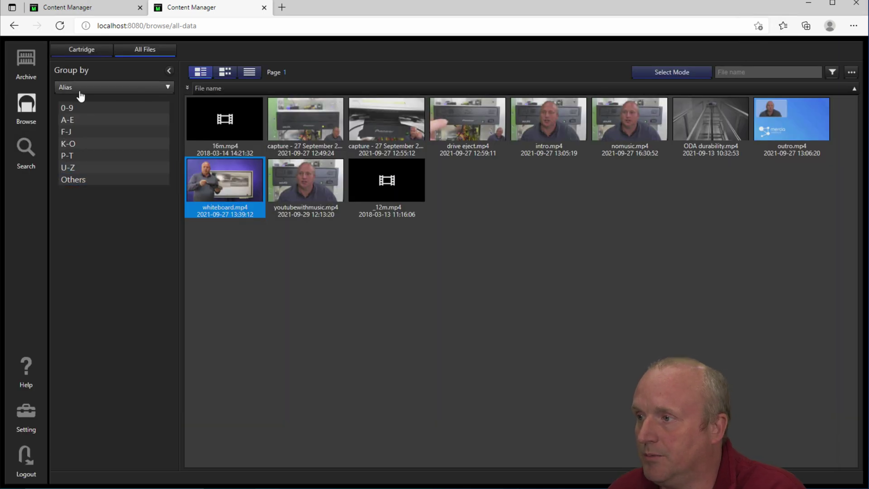
Check that the U-Z alias group holds only whiteboard.mp4, then return to Search.
left_click(93, 167)
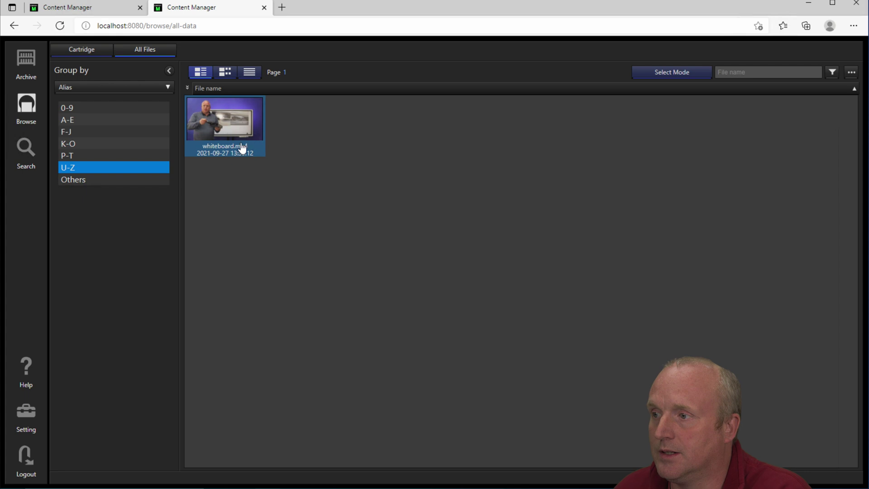
double_click(252, 128)
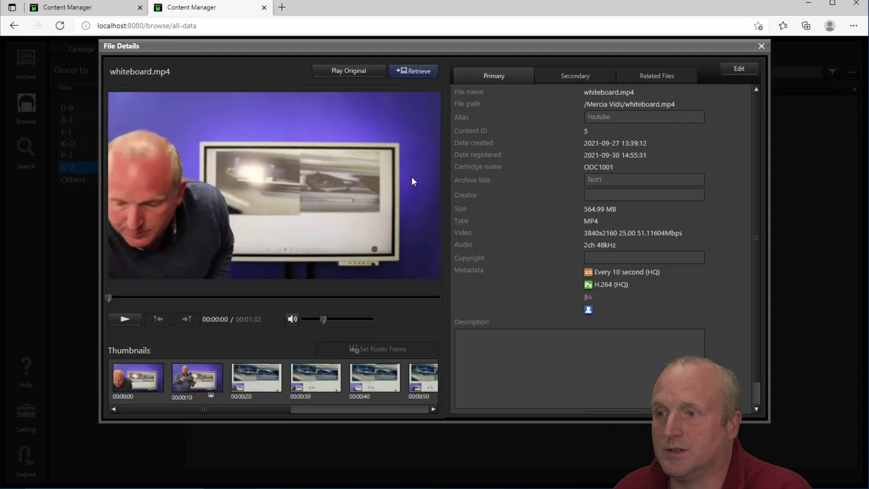
left_click(762, 46)
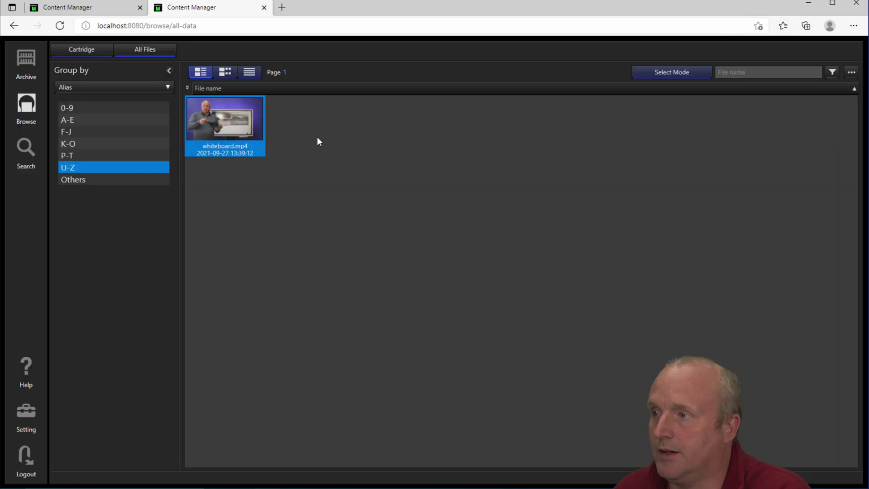
left_click(22, 148)
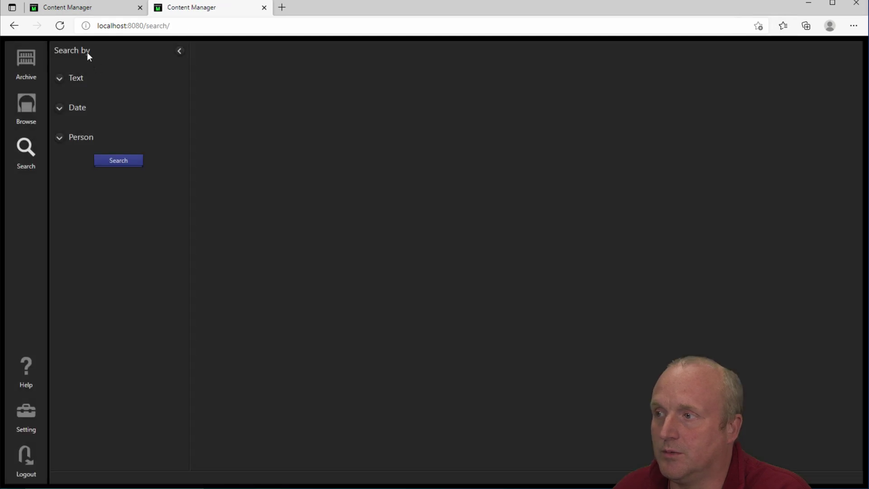
Run a Text search for 'youtube', finding whiteboard.mp4 and youtubewithmusic.mp4.
left_click(59, 79)
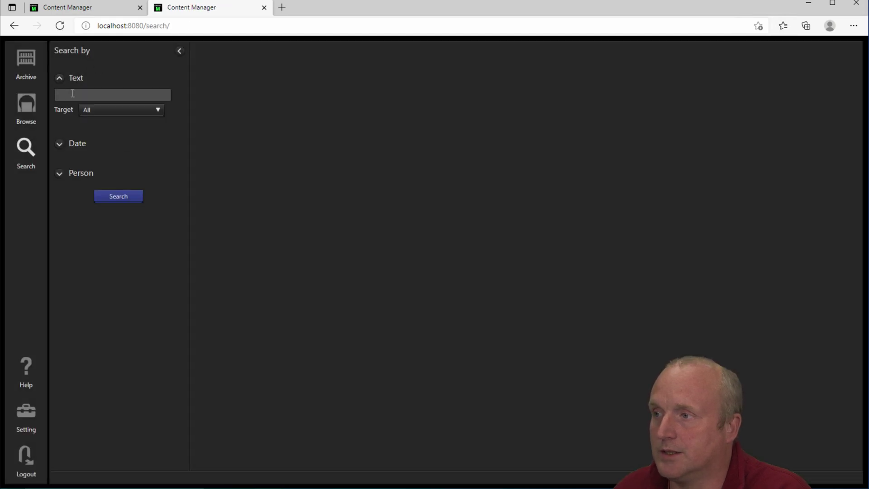
left_click(73, 93)
type("youtube")
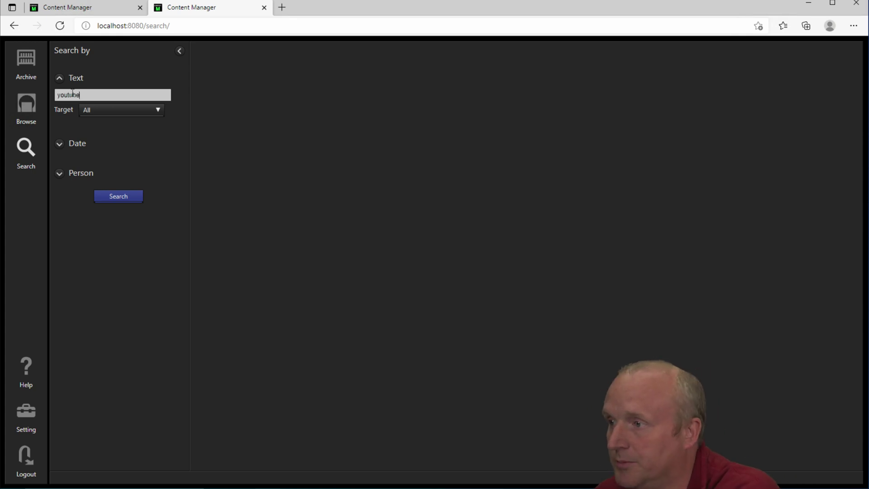
key("Return")
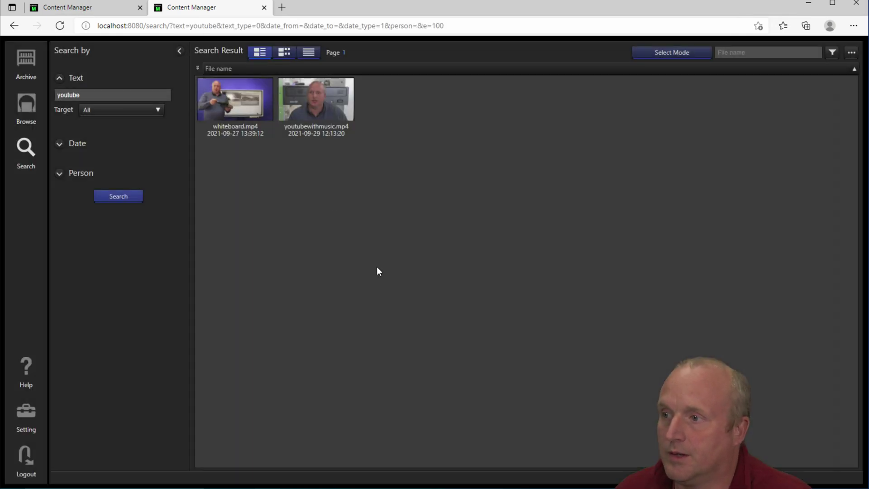